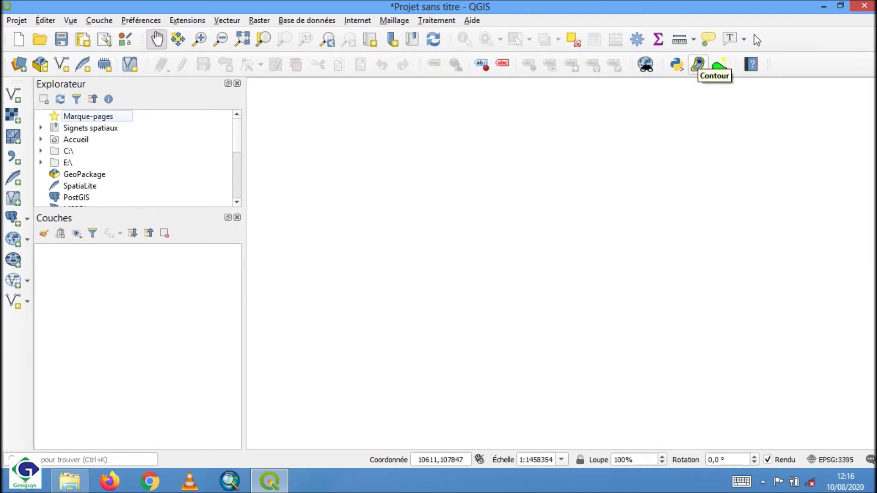
- Hide the Gestion des couches toolbar and show it again
right_click(774, 36)
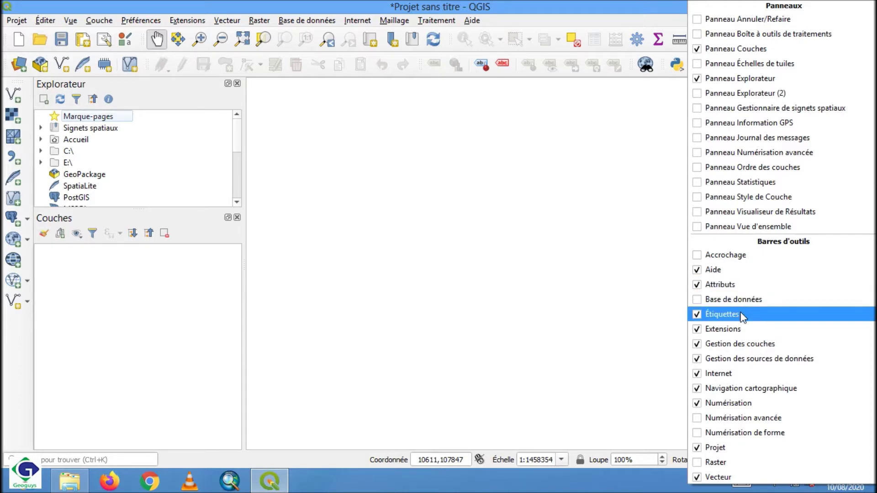
click(700, 343)
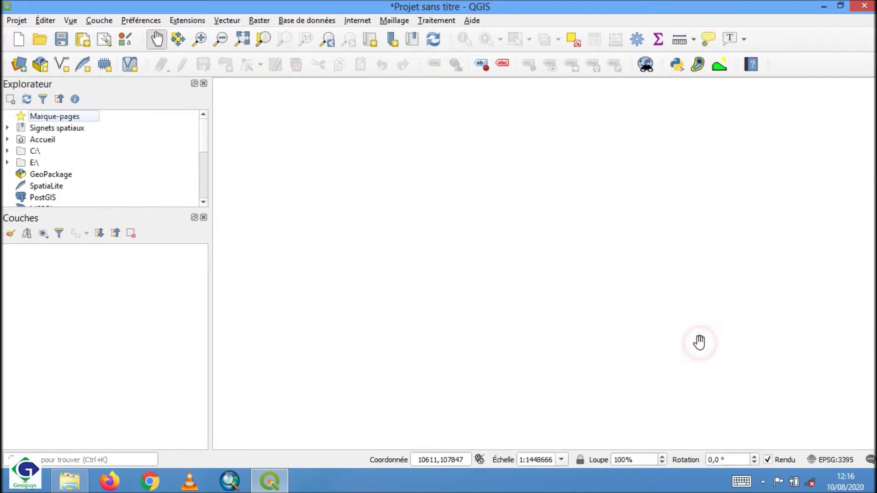
right_click(802, 28)
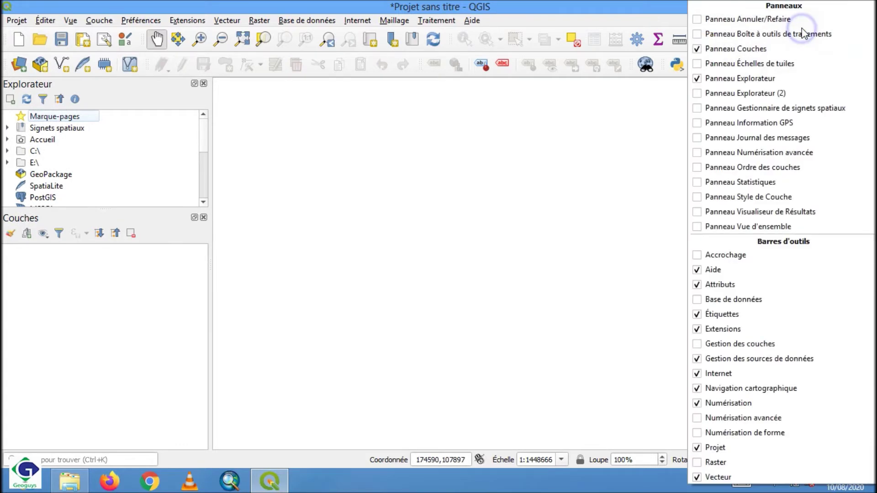
click(697, 344)
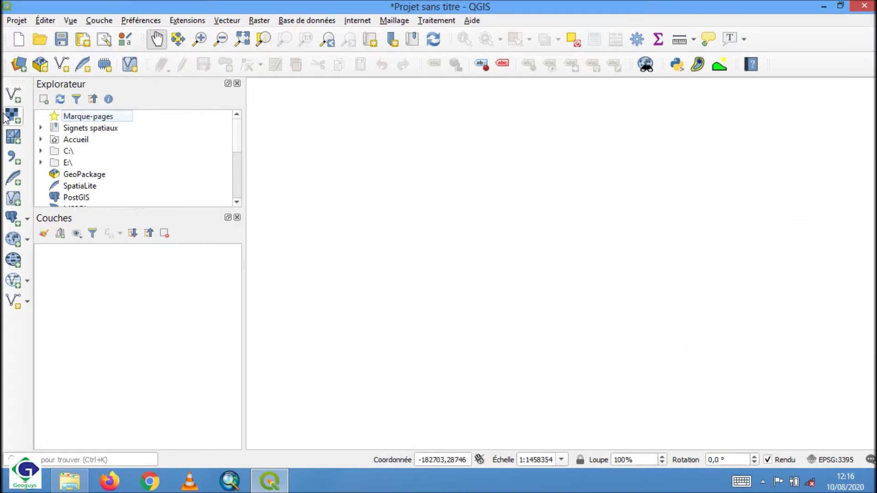
- Start a new Shapefile layer and enter Geoguys table as its file name
click(28, 304)
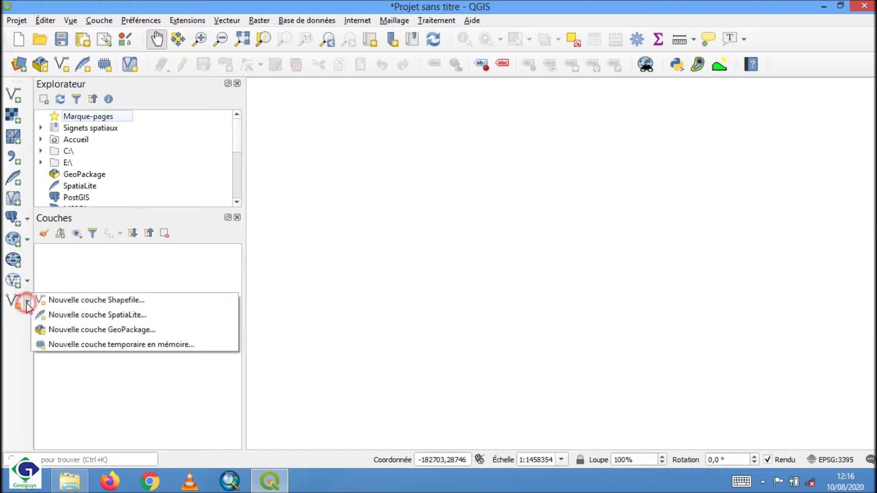
click(60, 303)
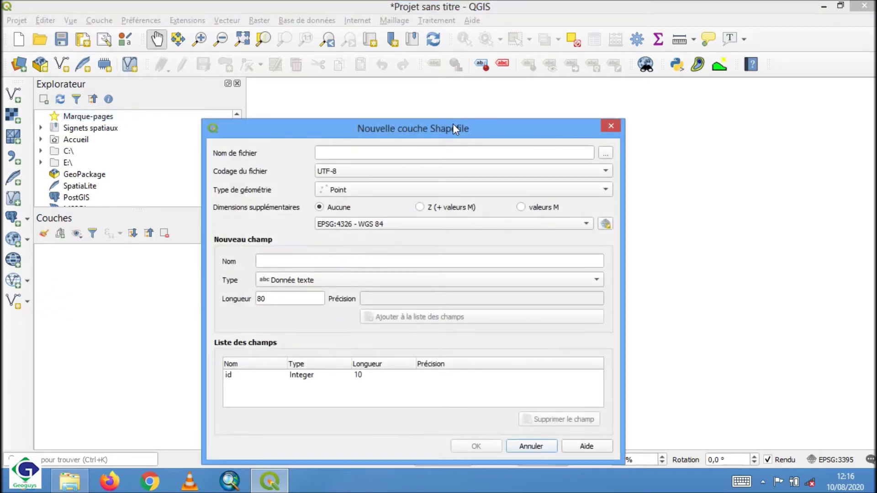
drag(456, 133, 512, 102)
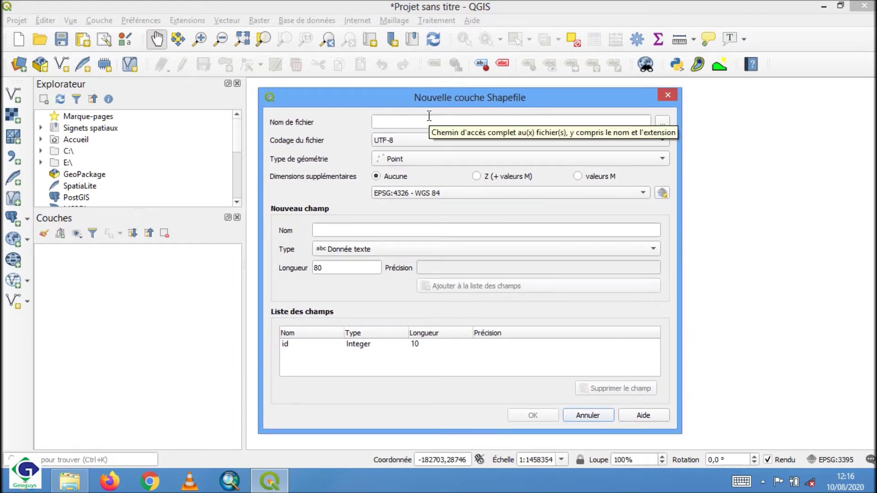
click(404, 122)
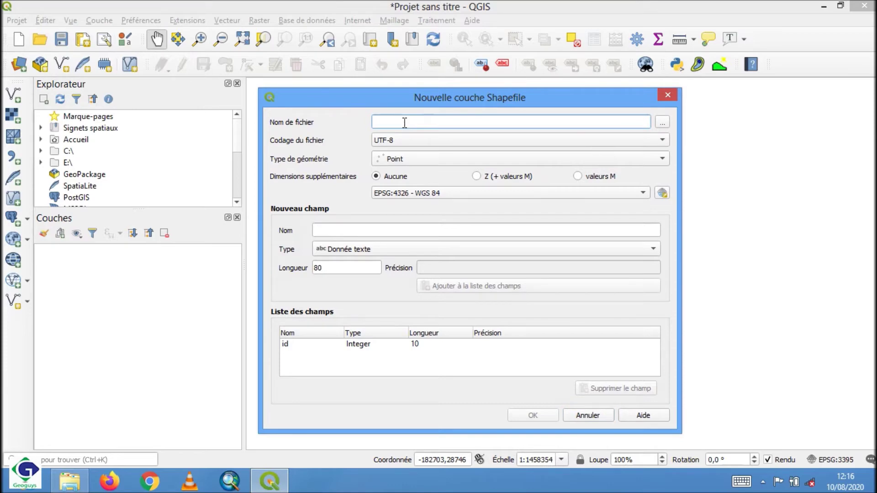
text(Geoguys table)
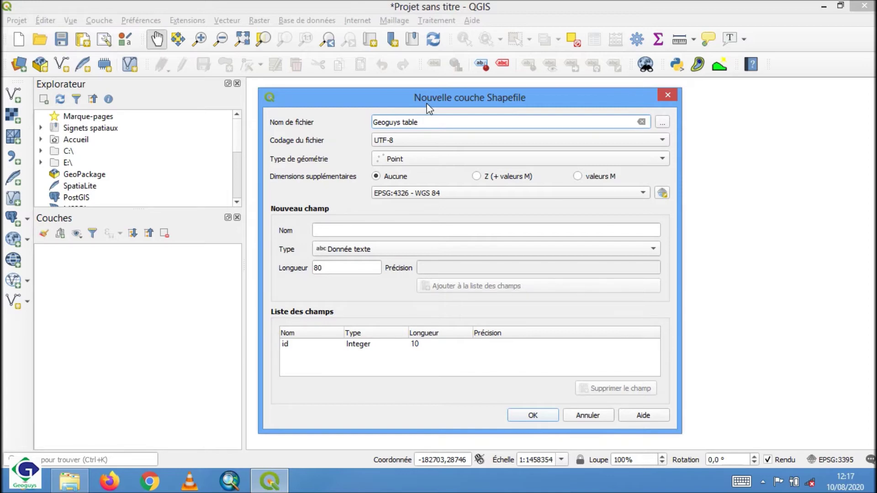
- Browse for the save location, create a folder named Geoguys tuto on Disque local (C:), and open it
click(661, 124)
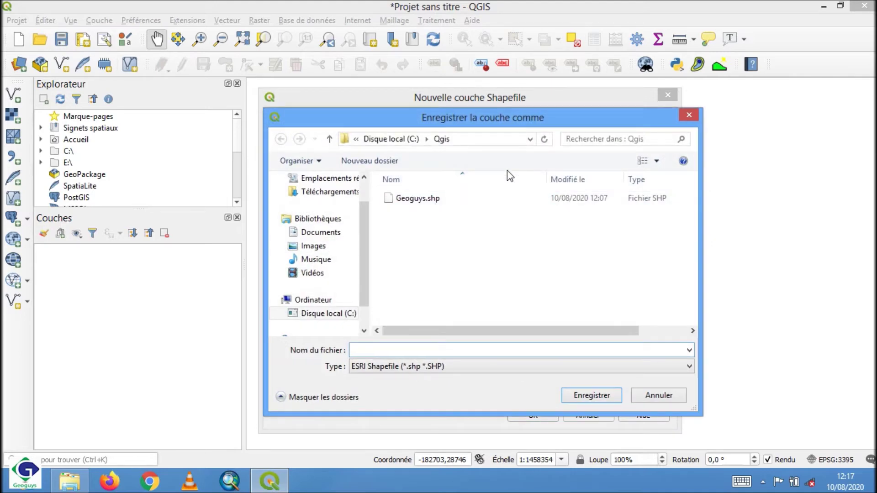
click(320, 313)
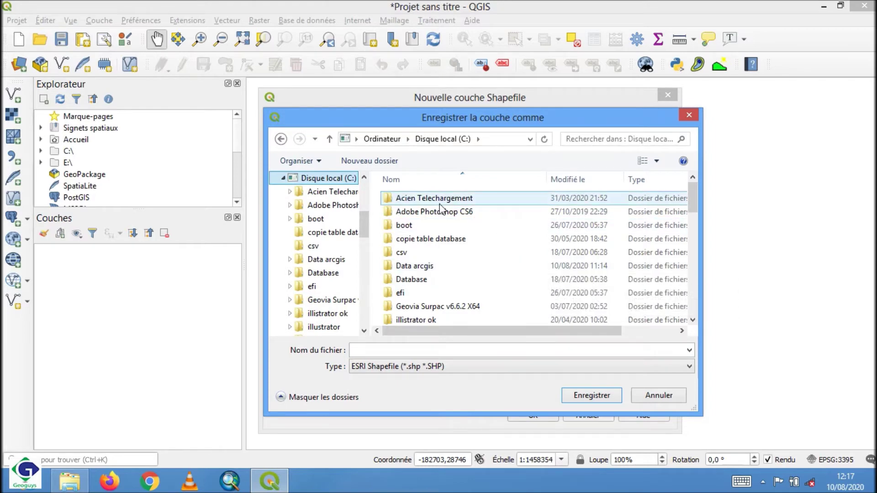
click(370, 161)
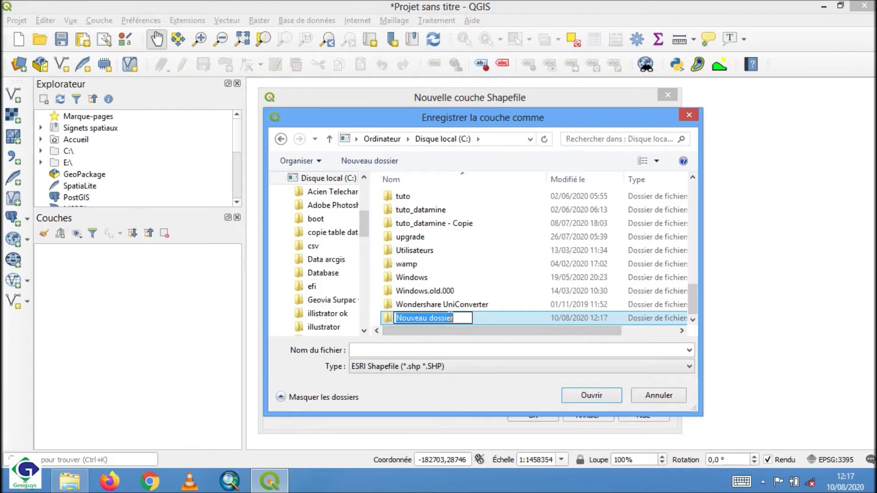
text(Geogu)
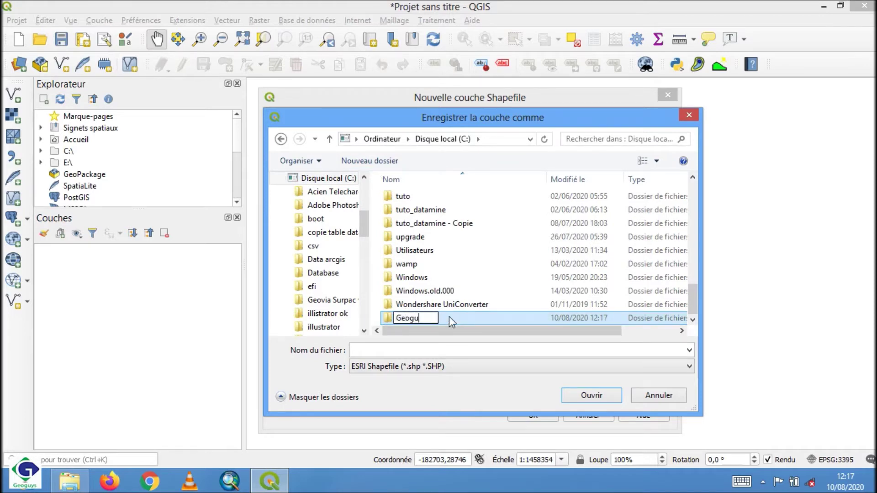
text(ys tutu)
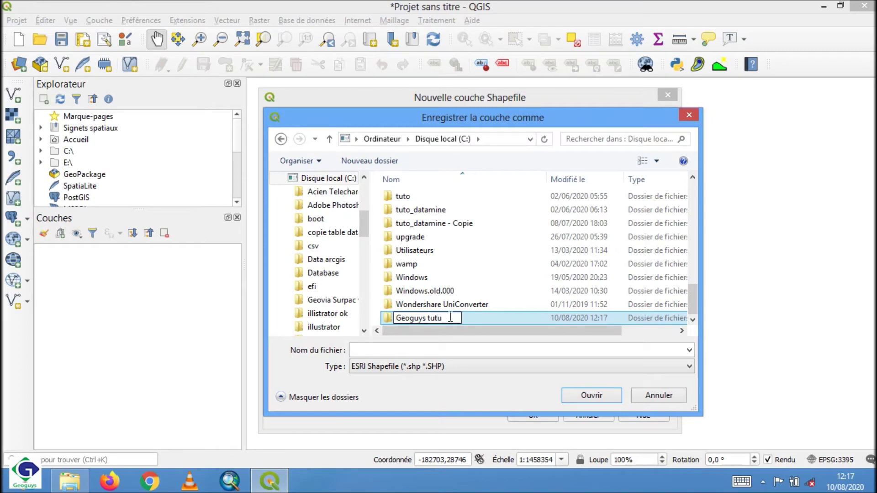
key(BackSpace)
text(o)
key(Return)
double_click(445, 319)
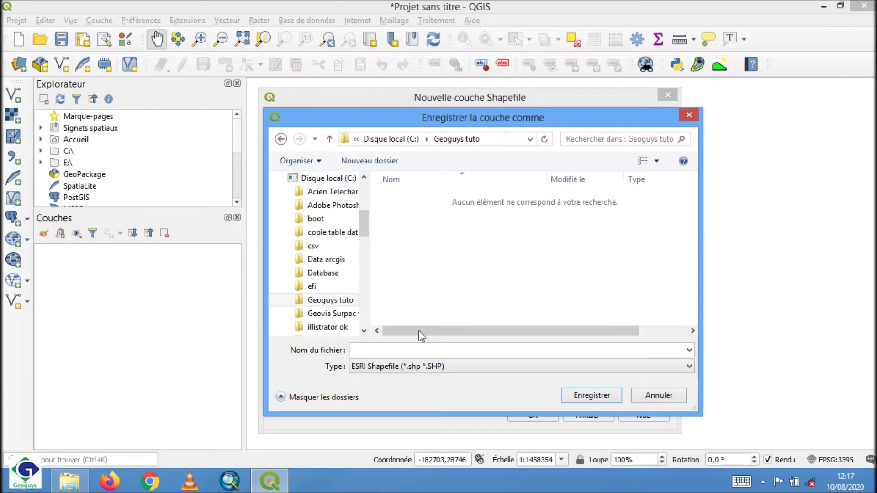
- Set the layer's output file to Geoguys table in the Geoguys tuto folder
click(386, 352)
text(G)
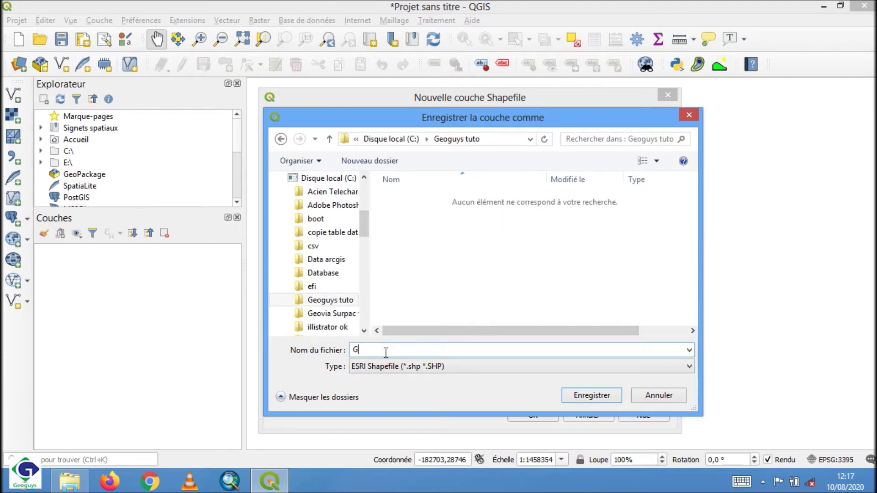
text(eoguys table)
click(596, 397)
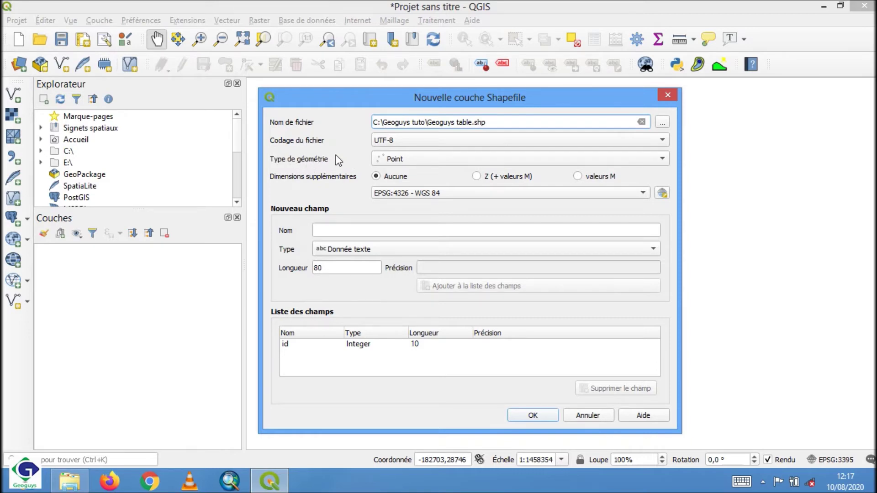
- Choose Point as the geometry type and EPSG:4326 - WGS 84 as the coordinate reference system
click(552, 158)
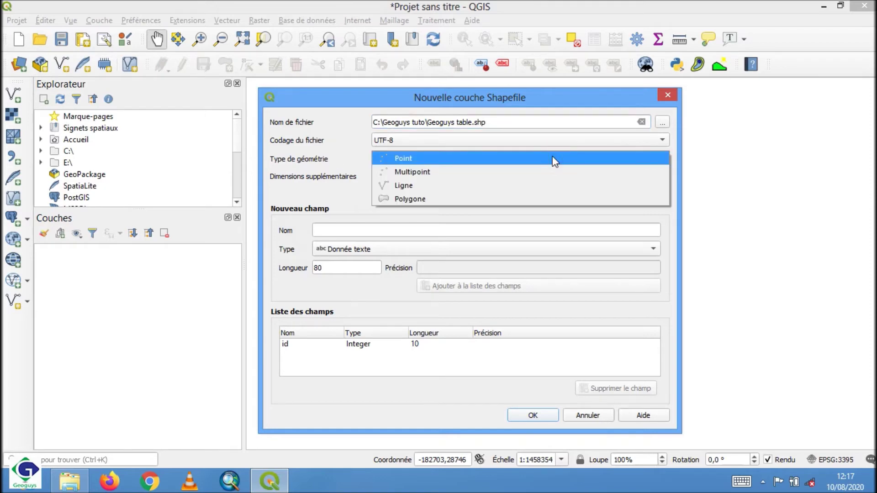
click(417, 158)
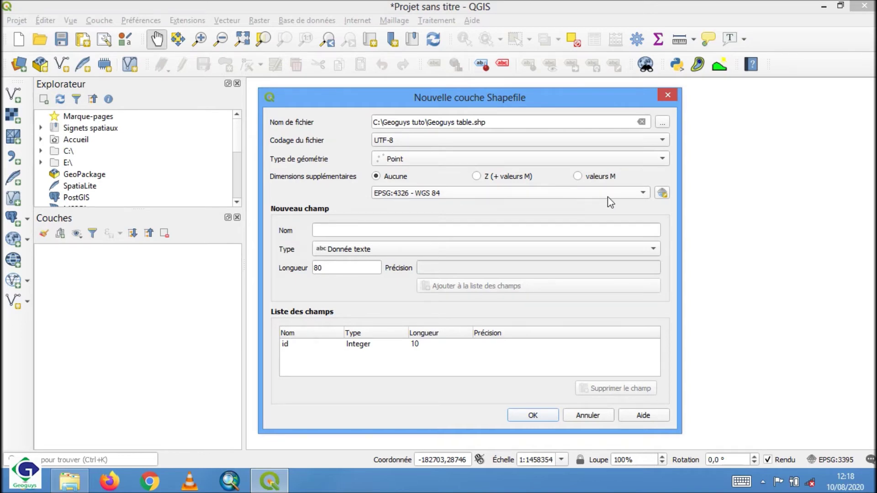
click(638, 199)
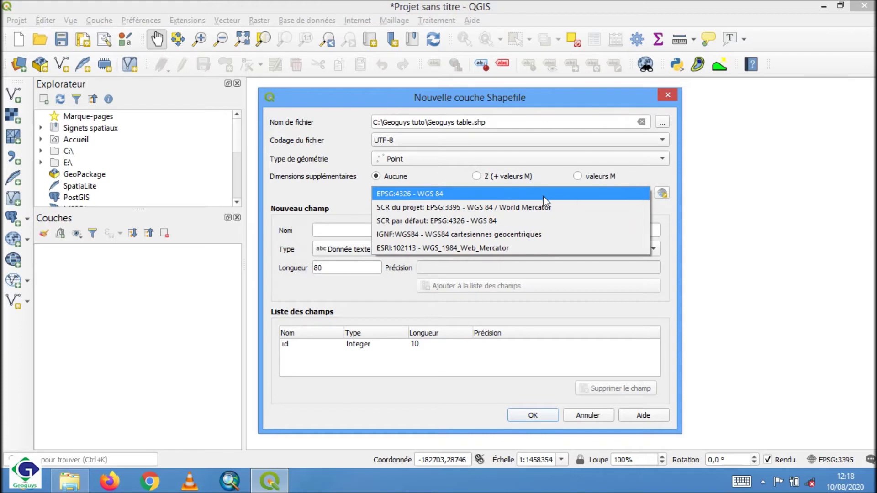
click(427, 190)
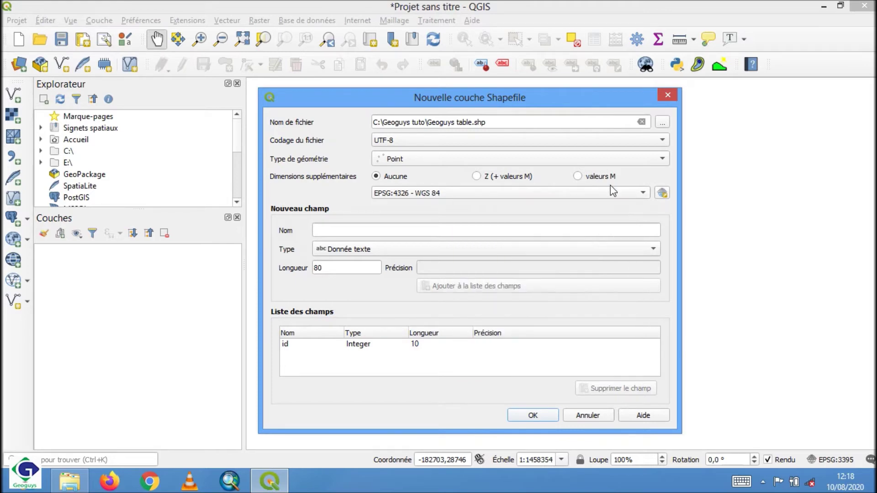
- Search the coordinate reference system selector for rdc, and close it without choosing a system
click(663, 193)
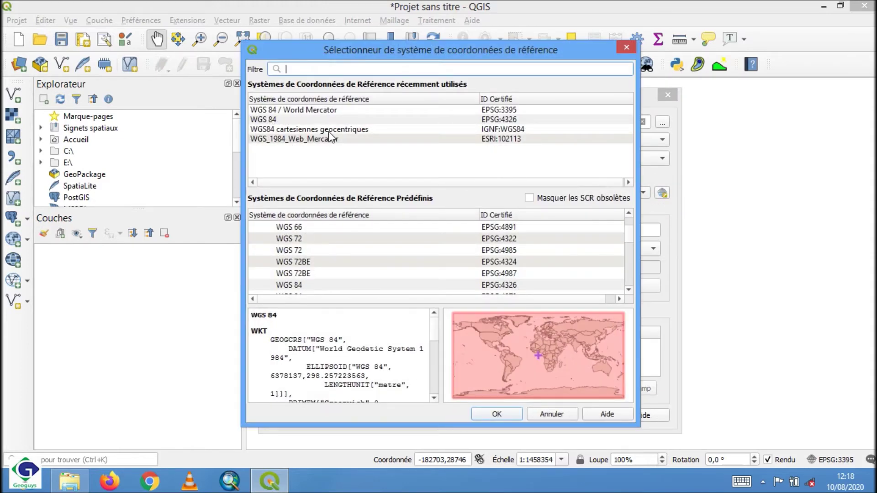
click(286, 68)
text(idcx)
key(BackSpace)
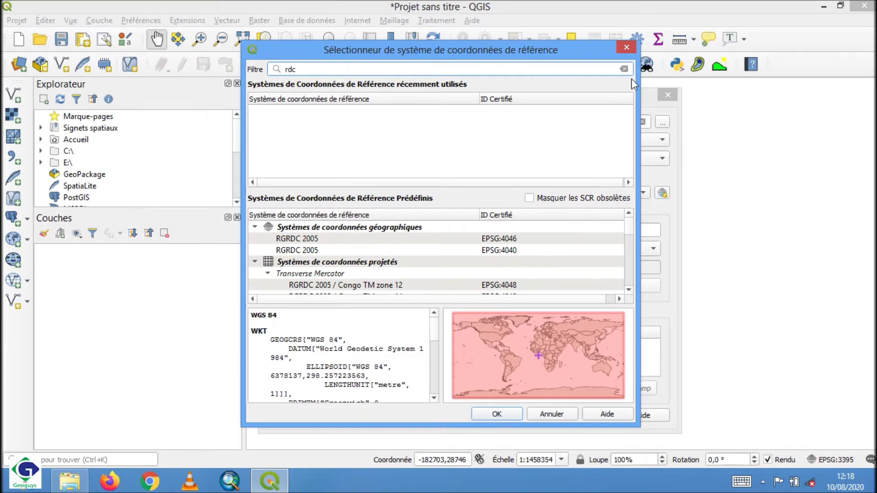
click(626, 48)
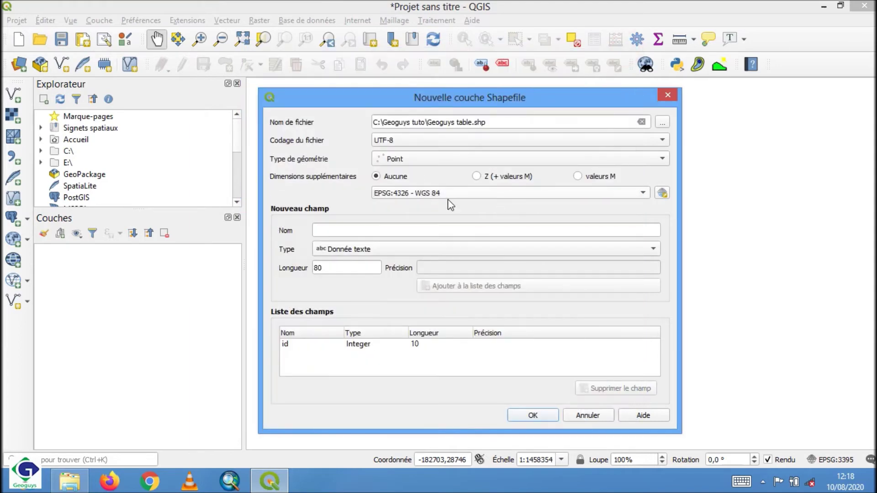
- Add a field named X of type Nombre décimal with length 18 and no precision to the field list
mouse_move(424, 194)
click(342, 231)
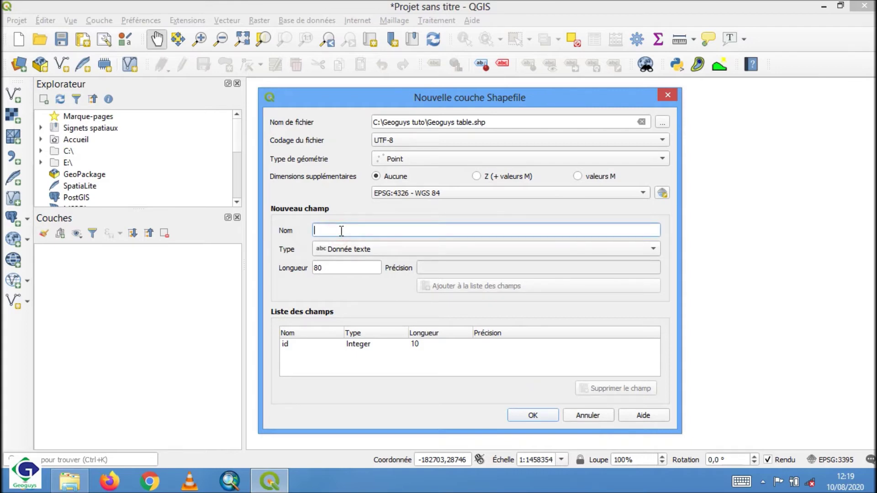
text(x)
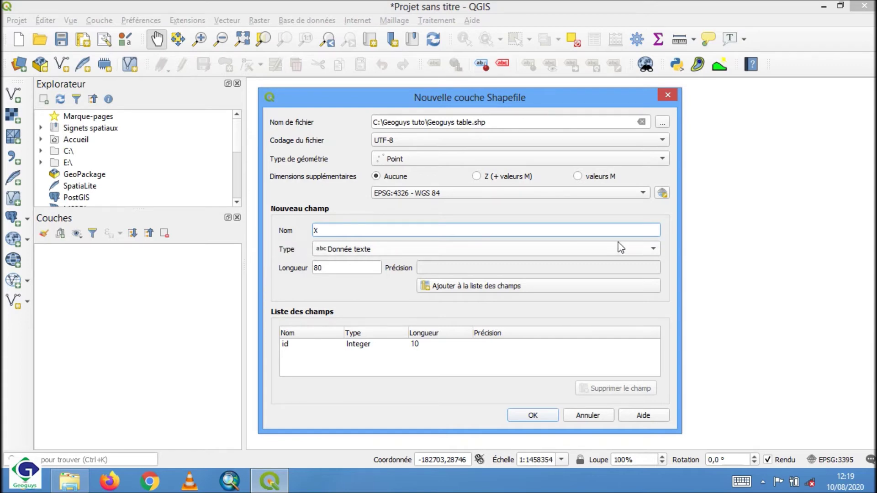
click(654, 248)
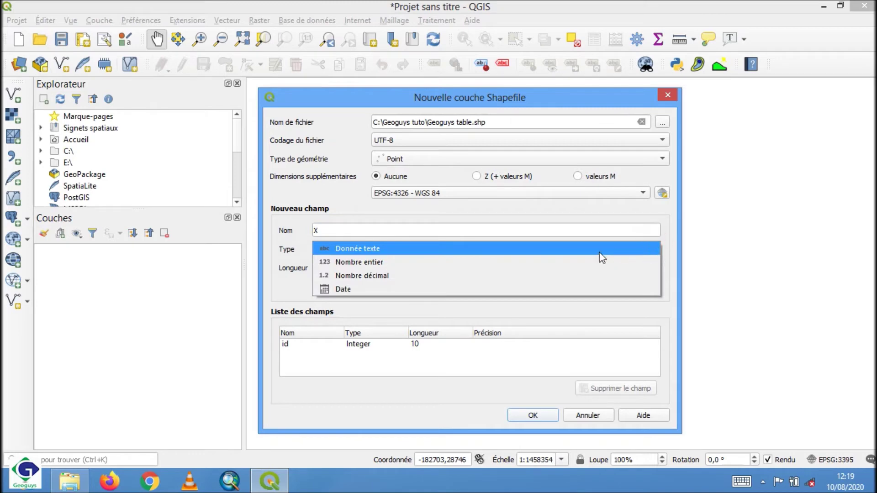
click(451, 277)
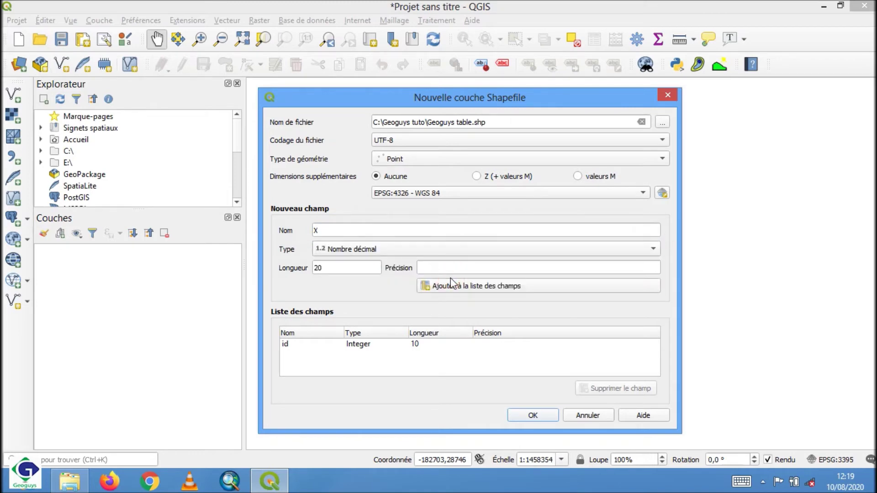
click(338, 268)
double_click(320, 268)
text(18)
click(498, 269)
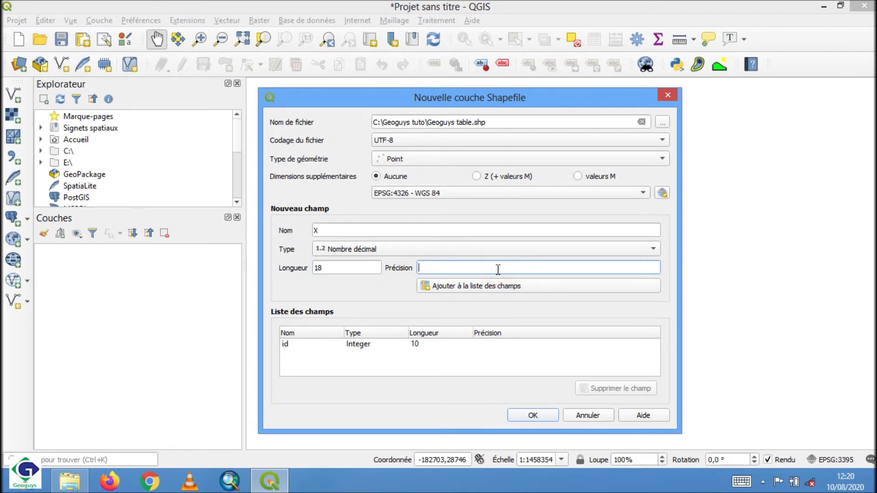
click(467, 288)
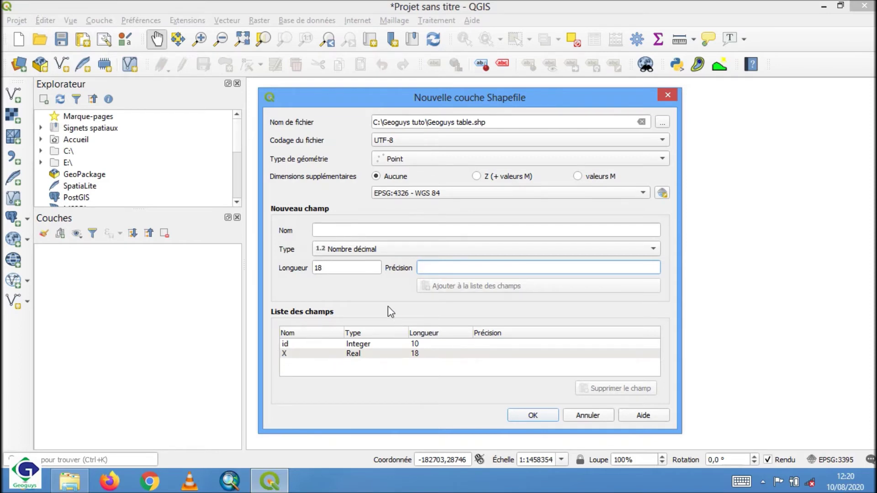
- Add a field named Y of type Nombre décimal with length 18 to the field list
click(342, 231)
text(Y)
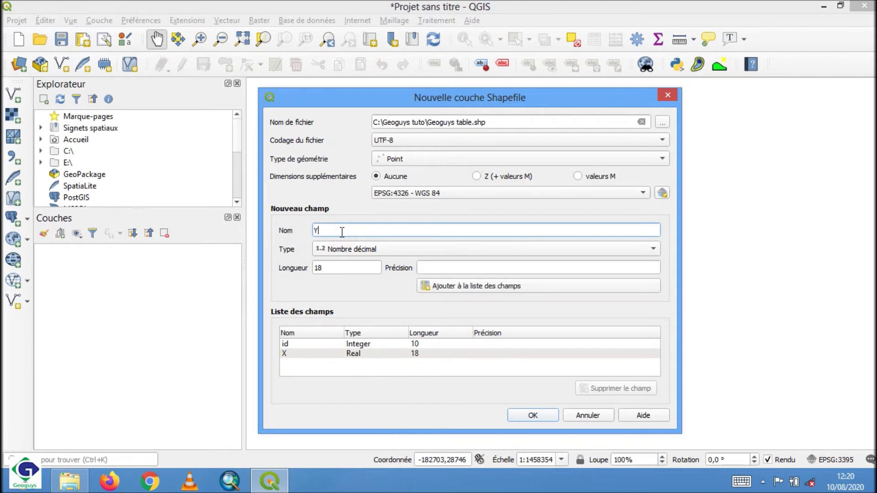
click(412, 247)
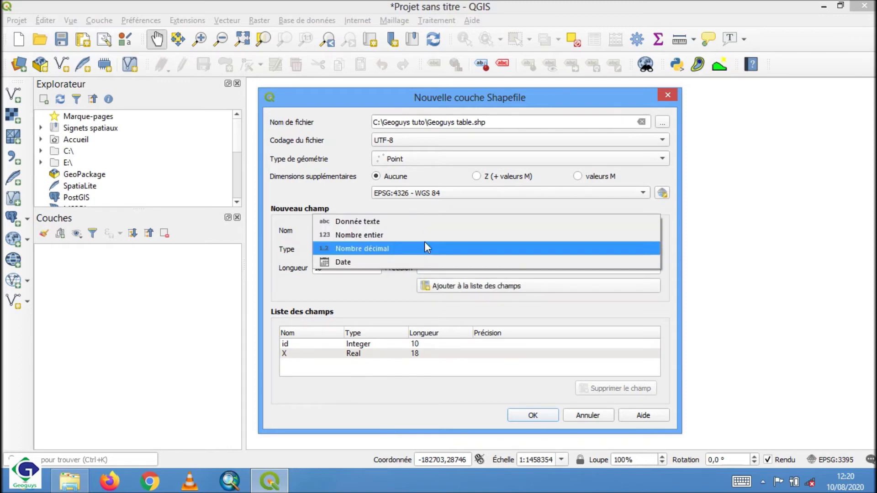
click(415, 247)
click(335, 269)
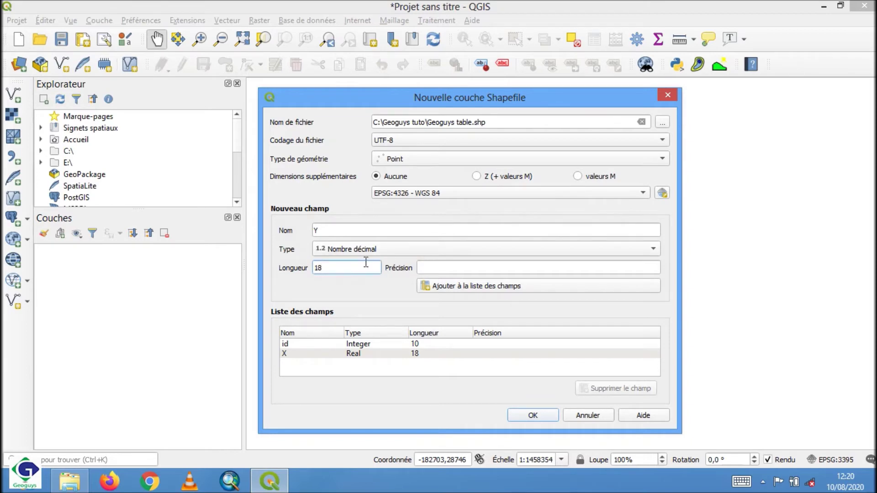
click(493, 289)
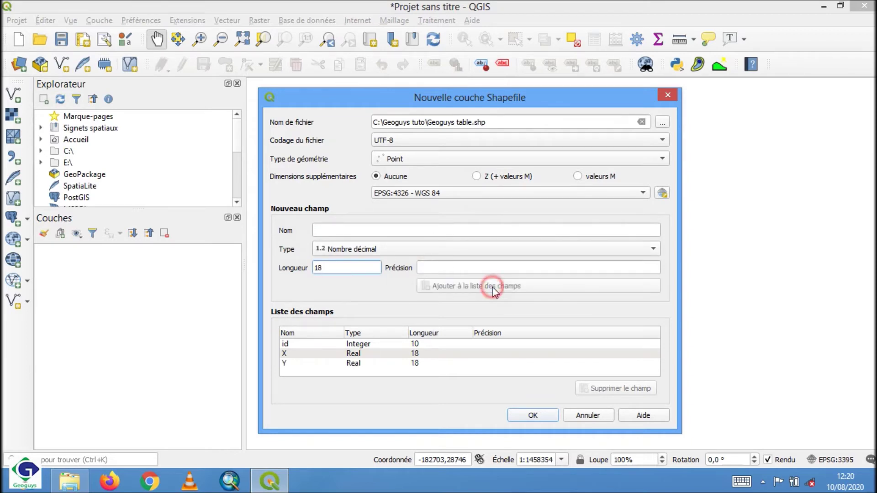
- Add a field named Z of type Nombre décimal with length 18 to the field list
click(373, 229)
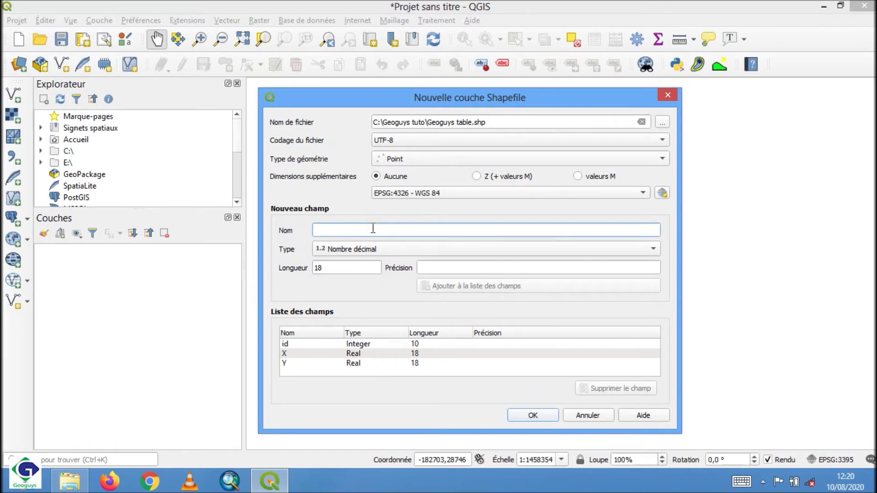
text(Z)
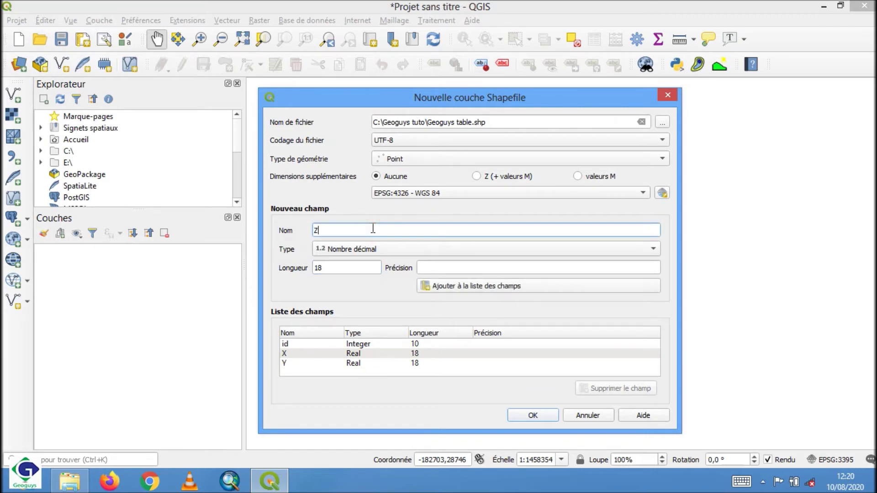
click(394, 245)
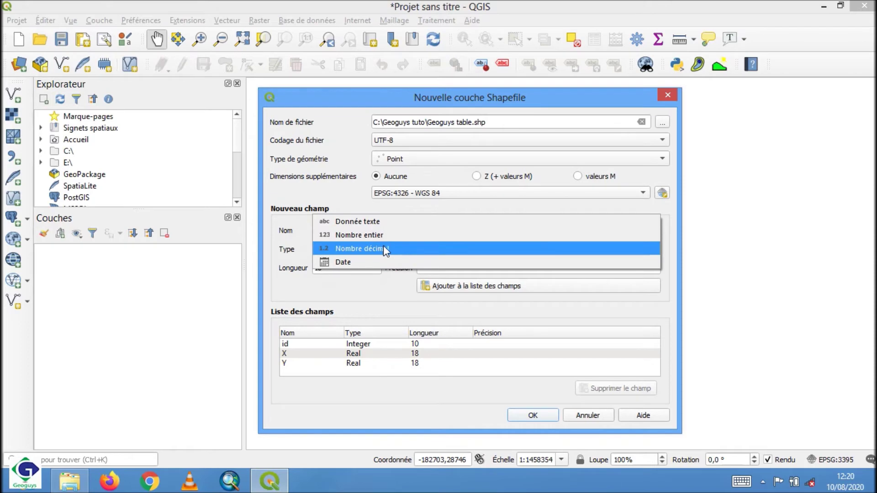
click(383, 247)
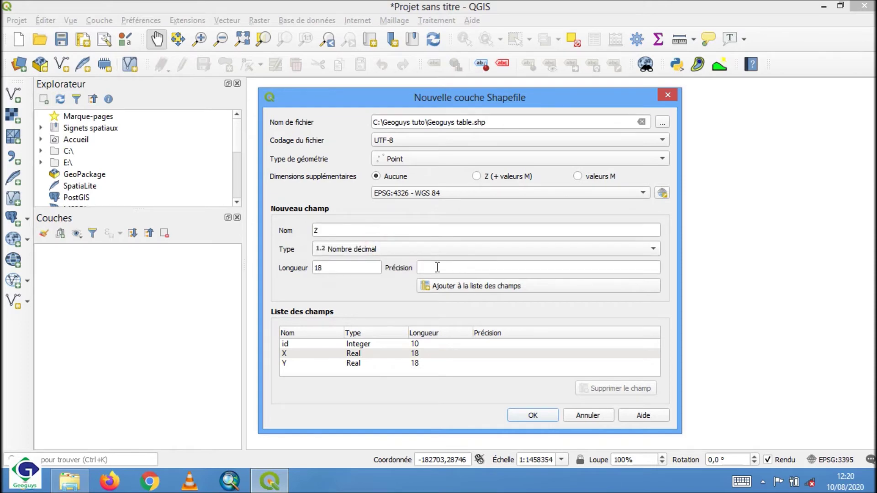
click(467, 286)
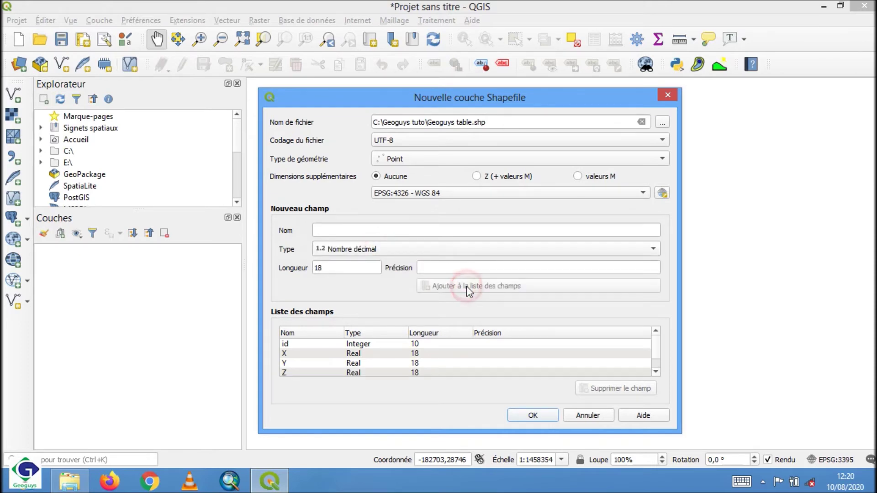
- Add a field named Roche of type Donnée texte with length 20 to the field list
click(421, 231)
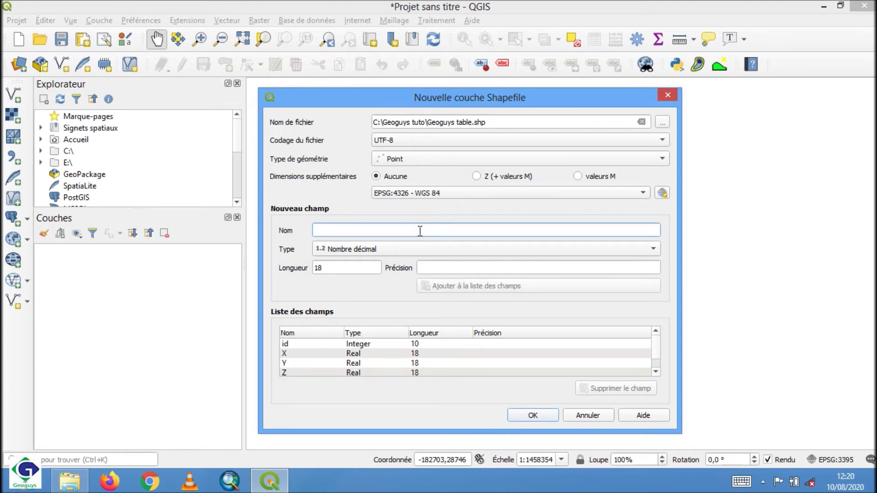
text(Roche)
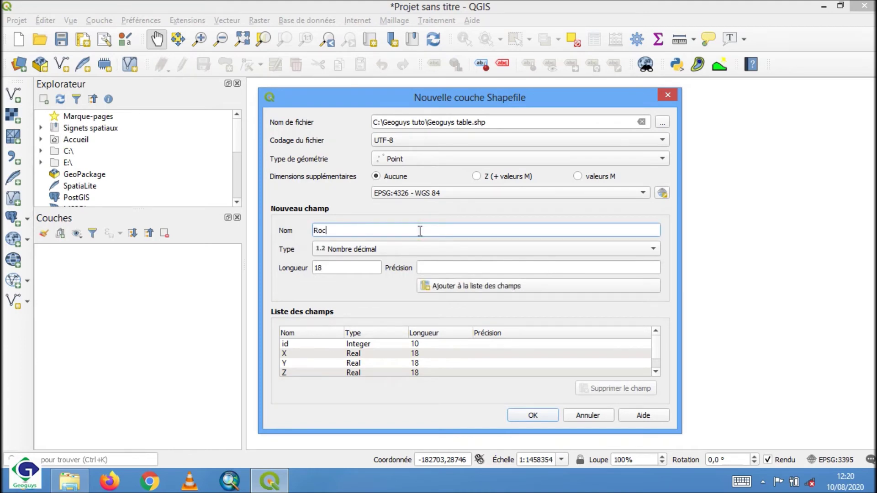
click(428, 250)
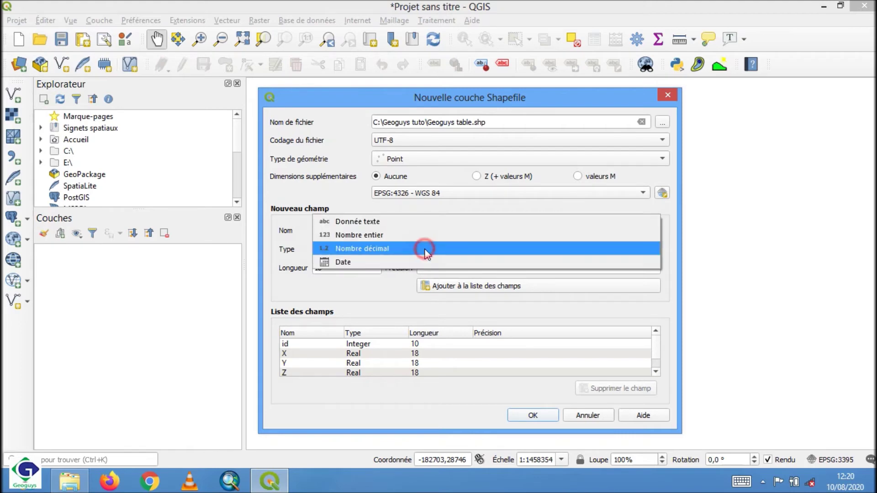
click(383, 223)
click(334, 264)
key(BackSpace)
key(BackSpace)
text(20)
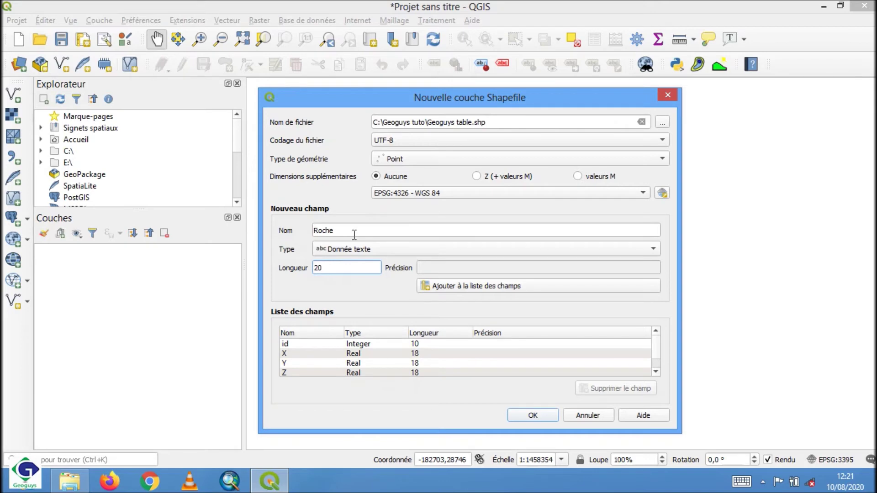
click(481, 285)
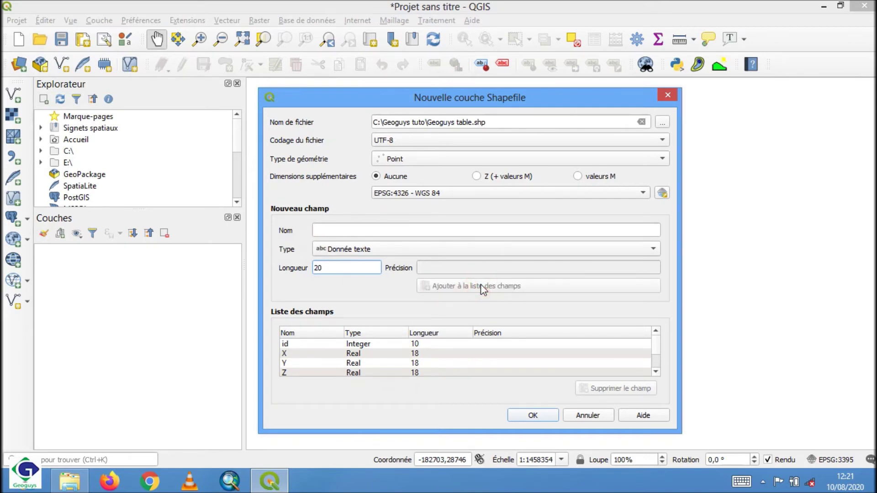
- Add a field named Date of type Date to the field list and create the Shapefile layer
click(415, 229)
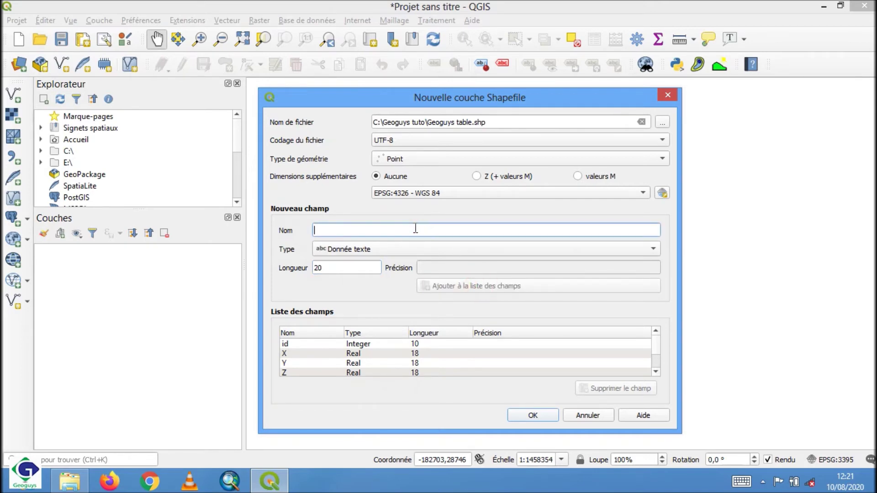
text(Date)
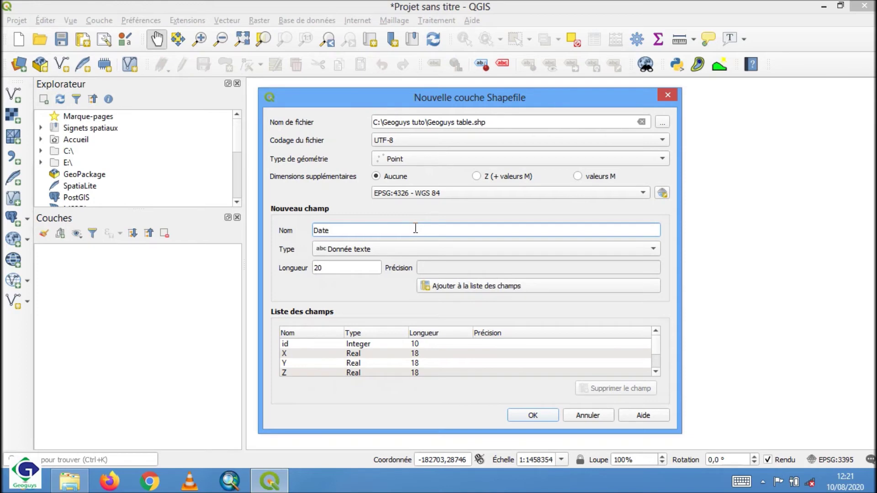
click(416, 248)
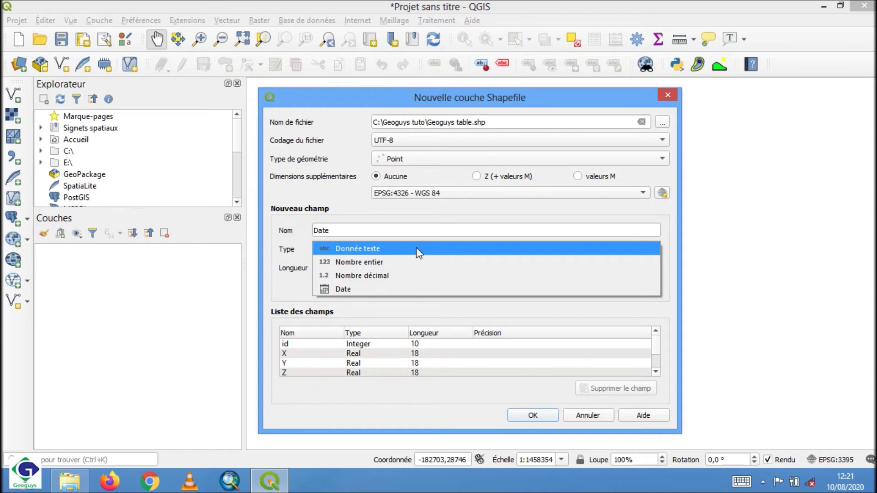
click(350, 291)
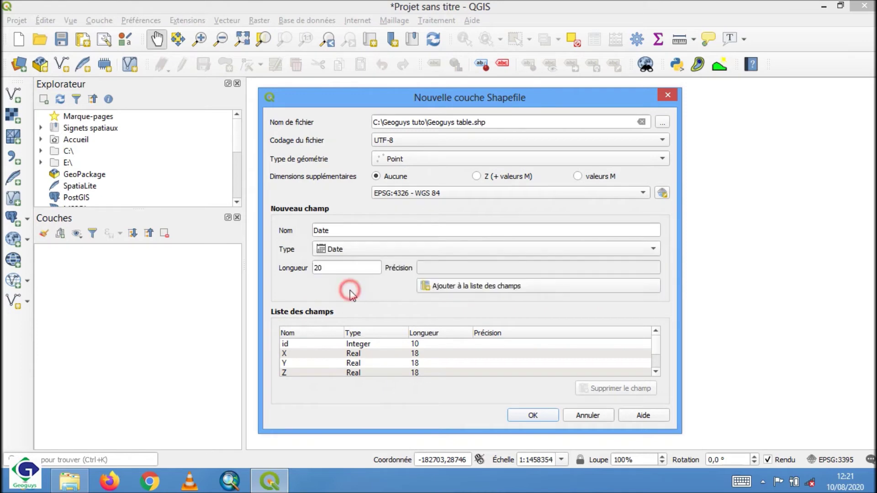
click(471, 286)
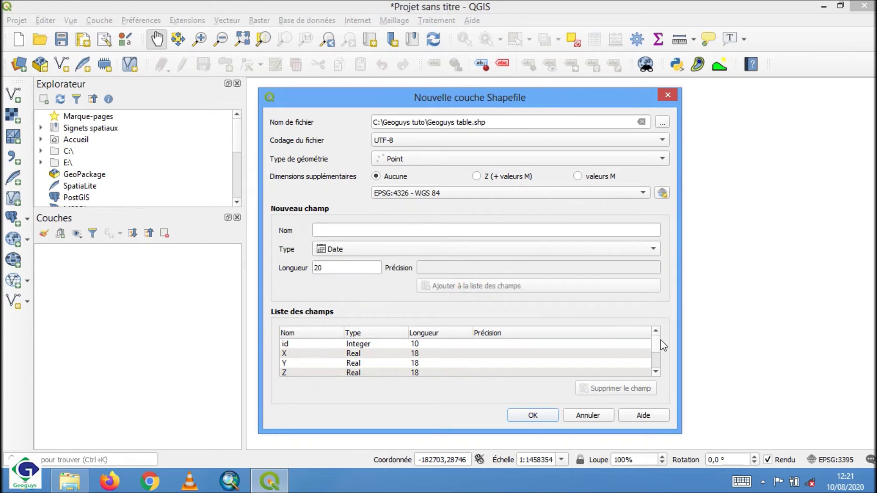
mouse_move(657, 342)
mouse_down()
mouse_move(655, 363)
mouse_move(655, 340)
mouse_up()
click(527, 415)
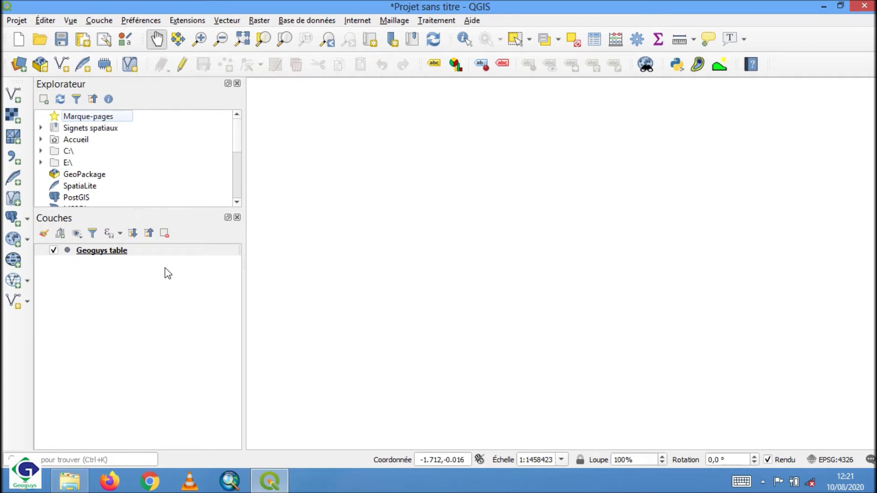
- View the attribute table of the Geoguys table layer, and close it
click(121, 254)
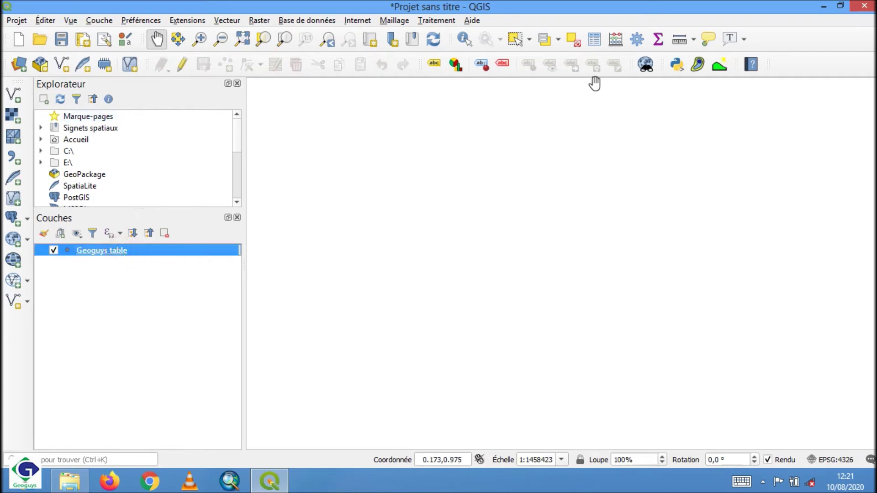
click(595, 44)
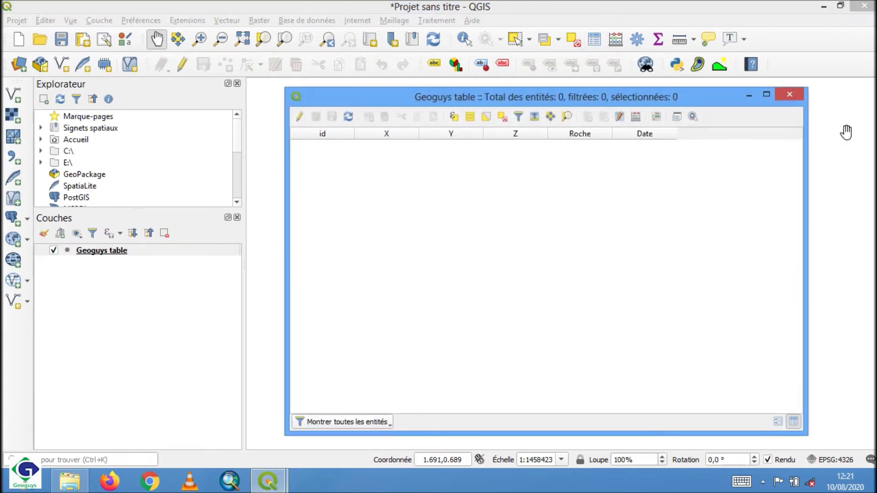
click(792, 95)
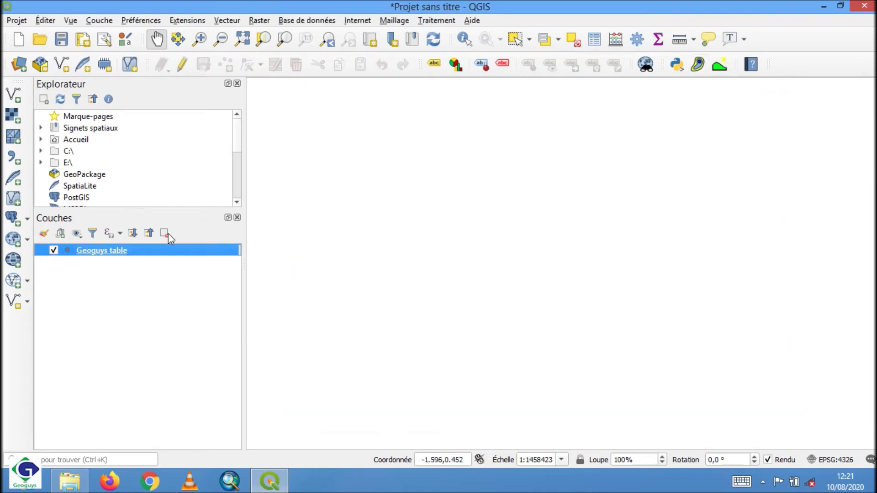
- Open the attribute table of the Geoguys table layer and turn on editing mode
right_click(119, 253)
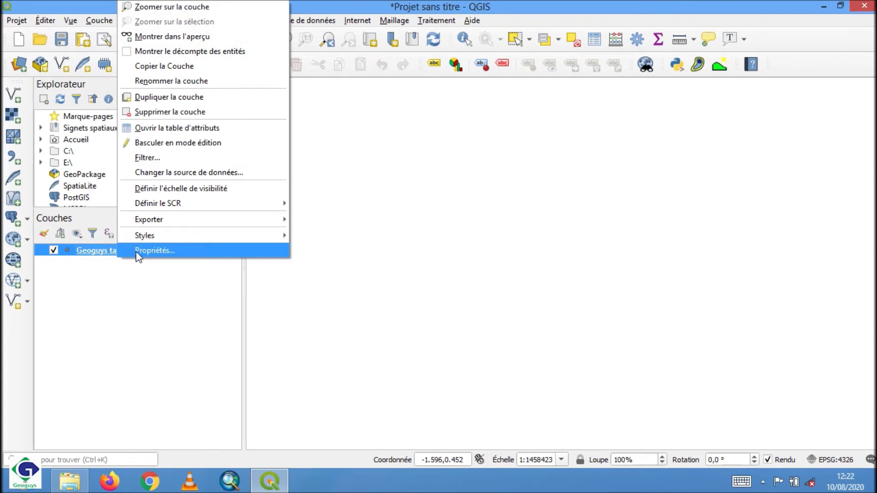
click(174, 129)
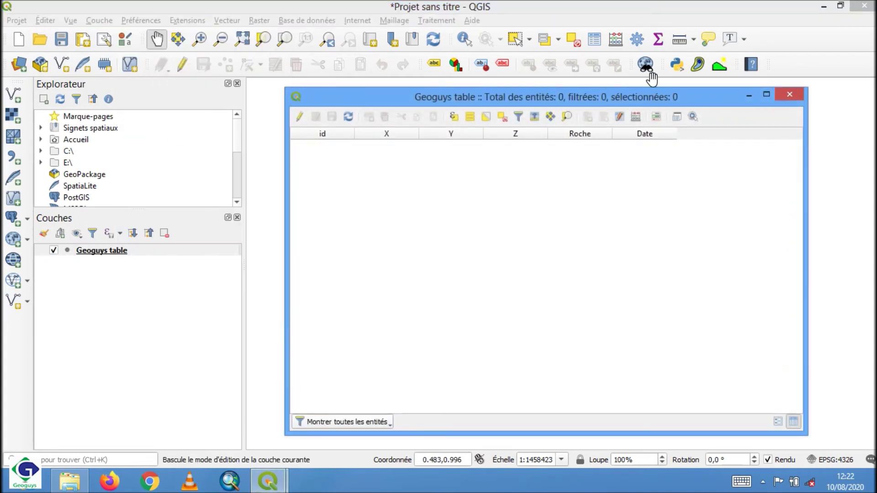
drag(654, 99, 589, 100)
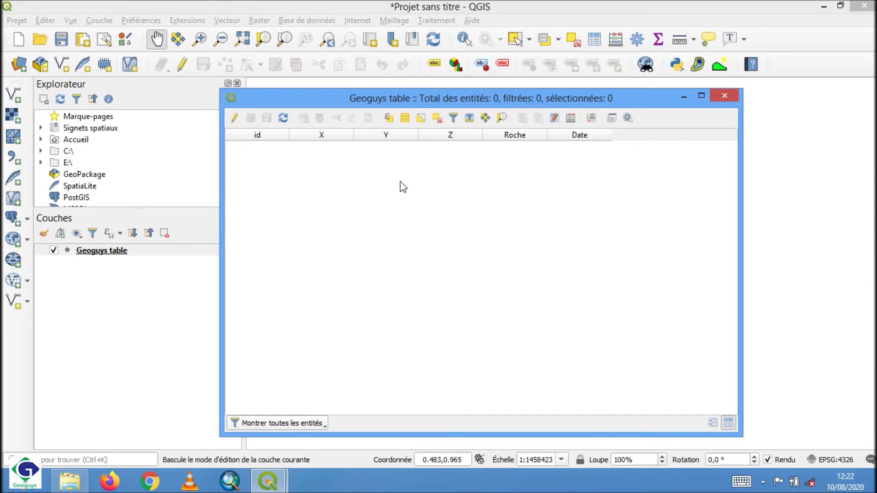
click(235, 120)
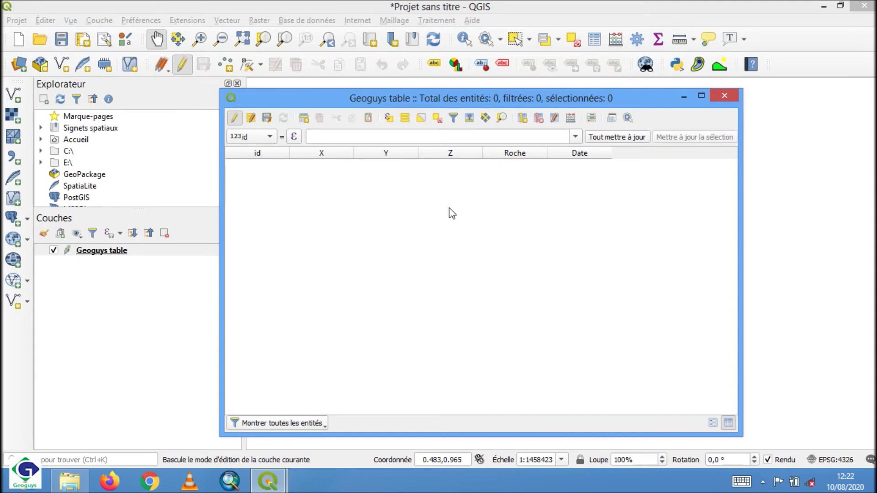
- Add three empty features to the attribute table
click(307, 123)
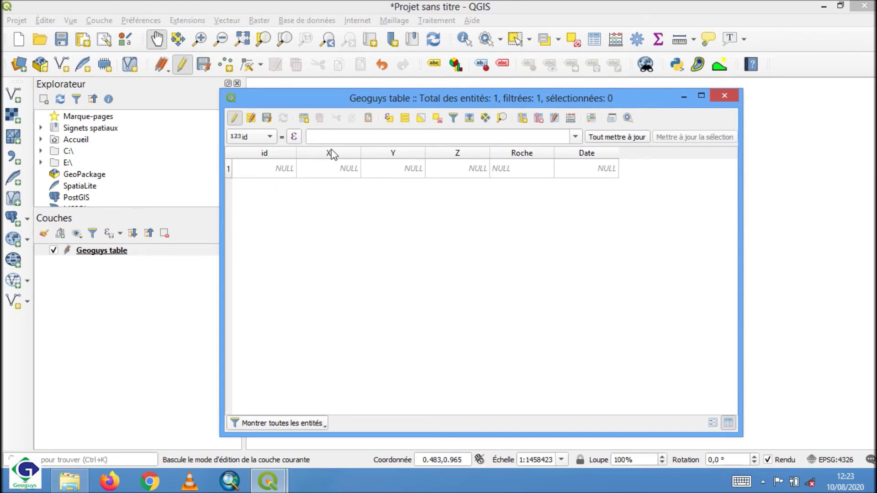
click(305, 120)
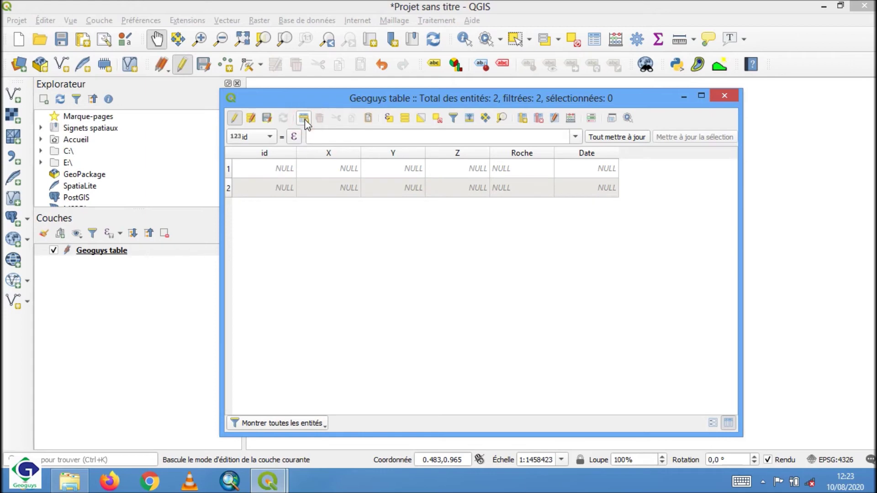
click(304, 119)
double_click(286, 168)
double_click(322, 169)
double_click(386, 167)
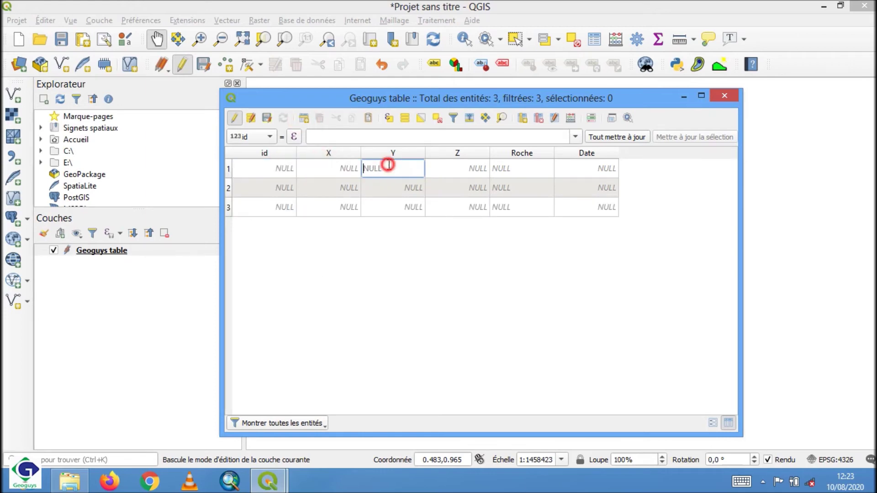
double_click(488, 169)
double_click(511, 169)
double_click(589, 170)
- Set the first row's id to 1 and its X value to 65200
double_click(281, 170)
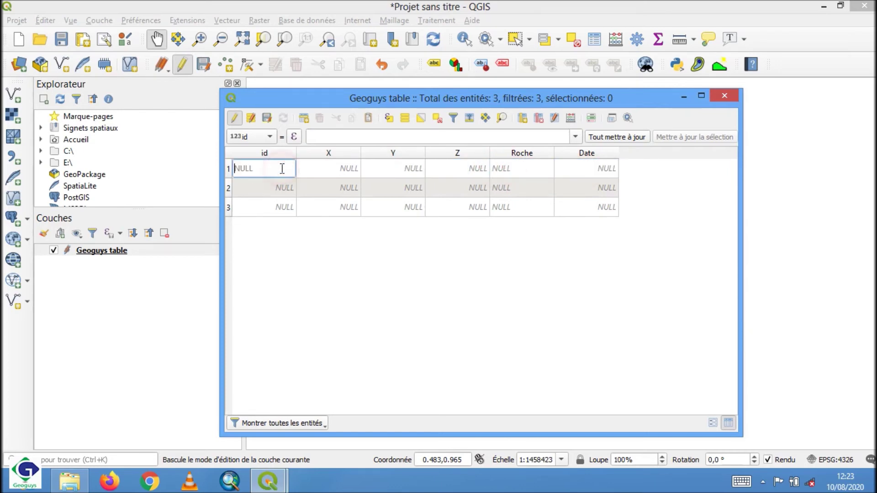
text(1)
key(Return)
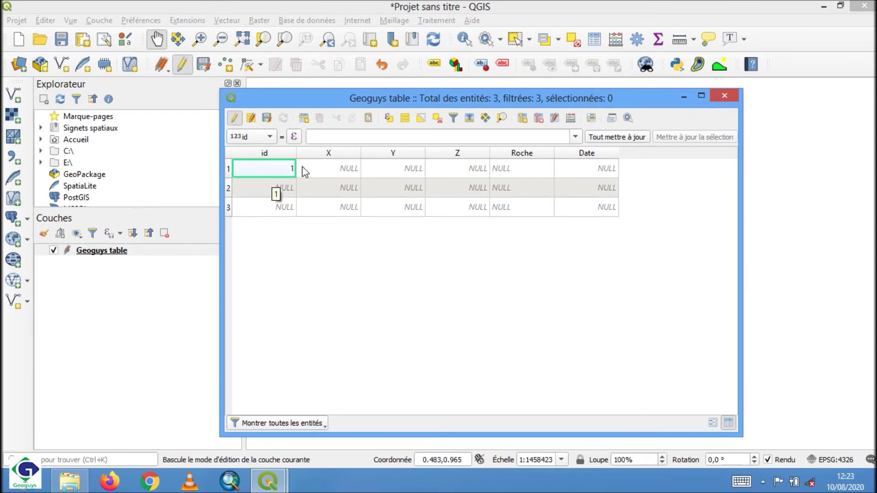
double_click(345, 166)
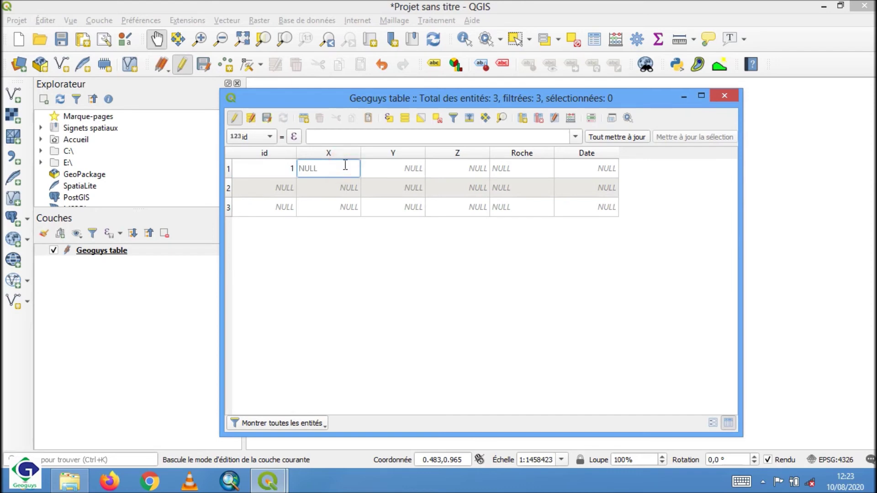
text(65200)
key(Return)
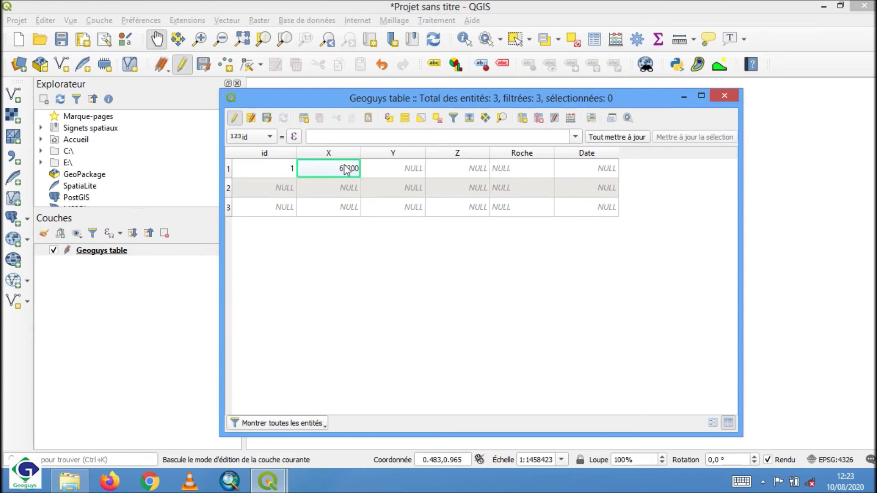
- Set the first row's Y value to 55600 and its Z value to 243
double_click(405, 171)
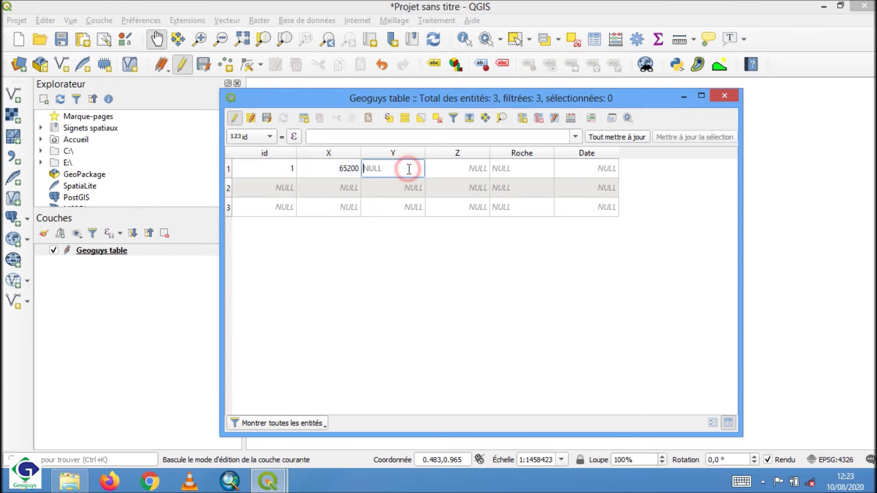
text(55600)
key(Return)
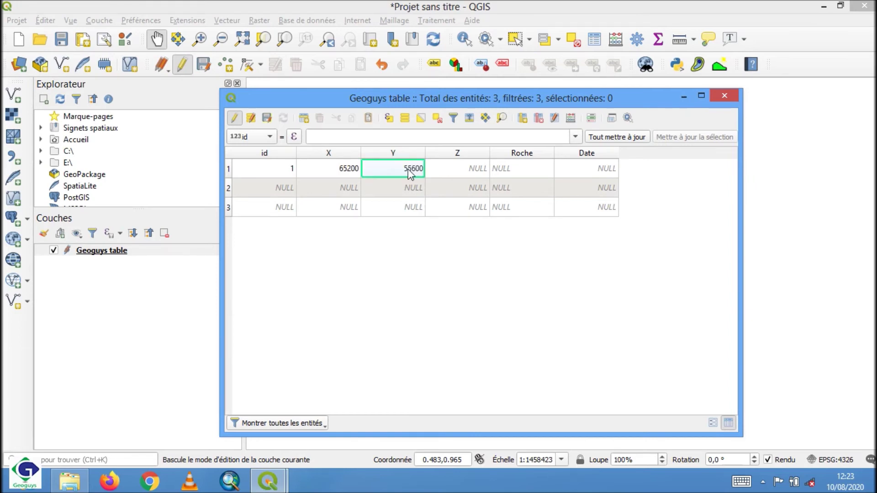
double_click(456, 172)
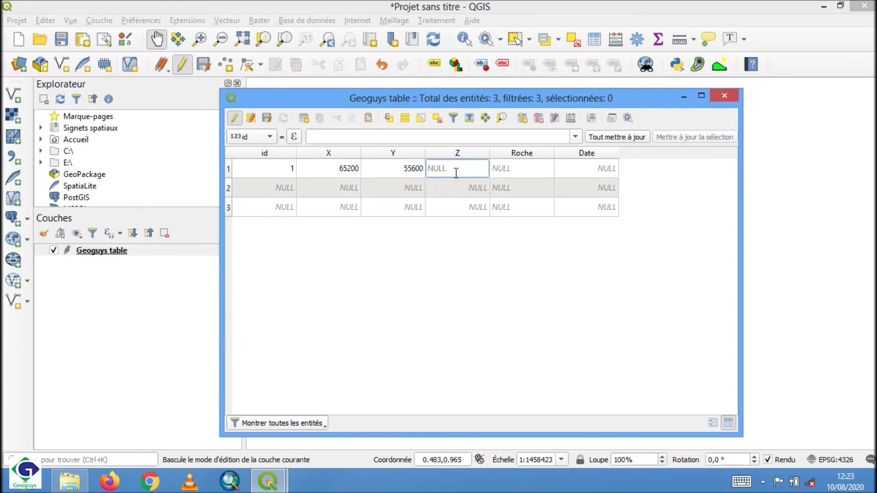
text(243)
key(Return)
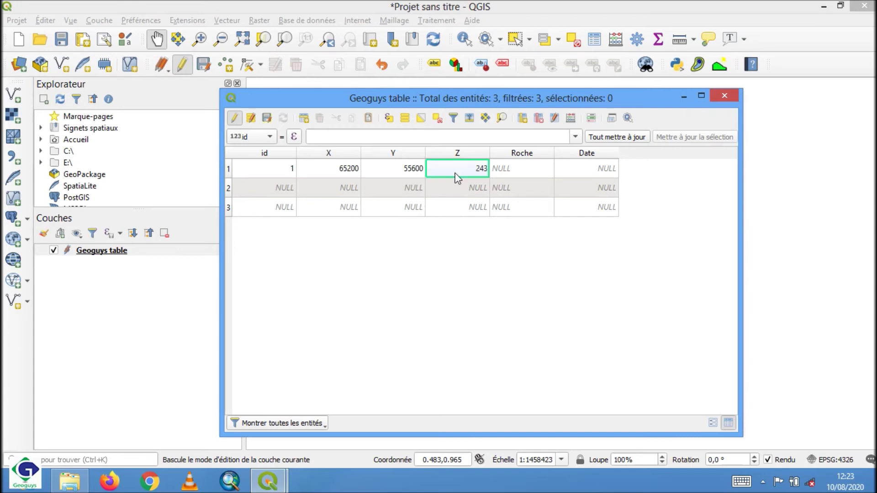
- Set the first row's Roche value to Granite and its Date to 2020-08-10
double_click(515, 172)
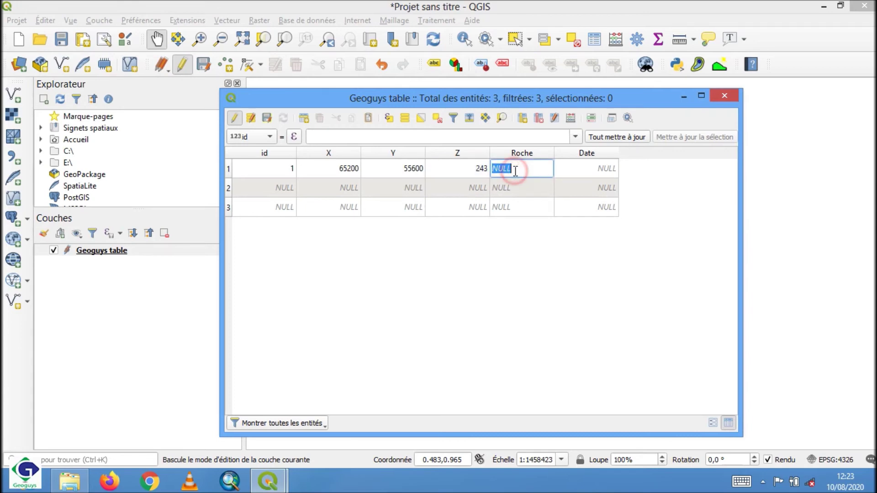
text(Granite)
key(Return)
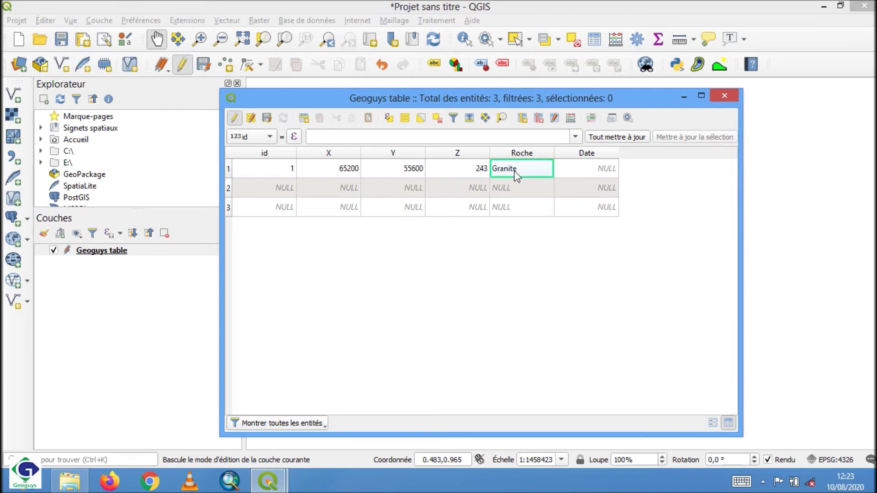
double_click(584, 168)
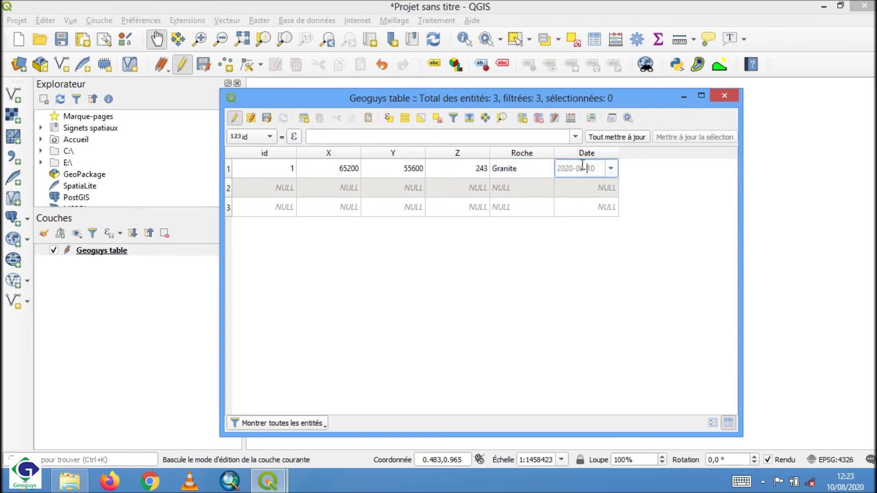
click(594, 168)
key(Return)
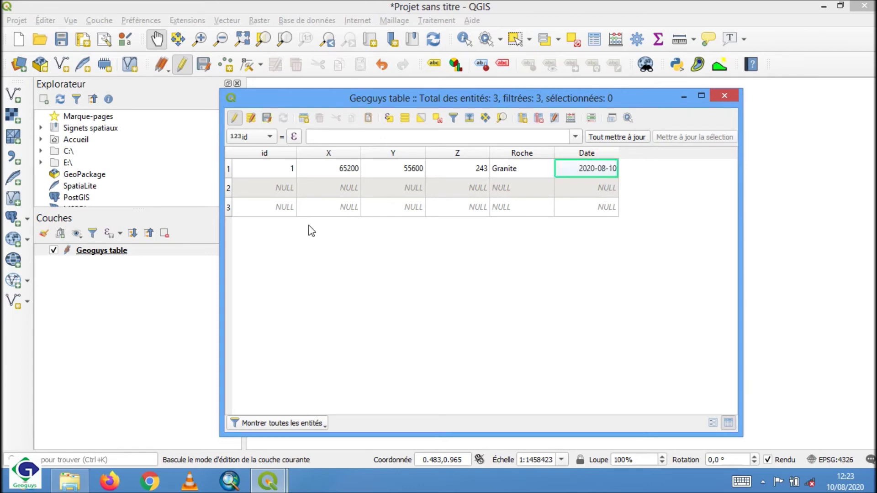
- Set the second row's id to 2 and its X value to 67200
double_click(285, 187)
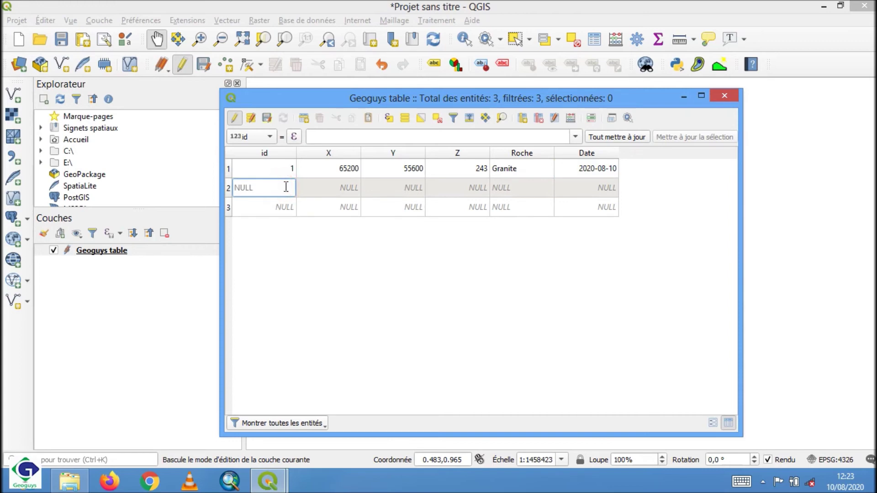
text(2)
key(Return)
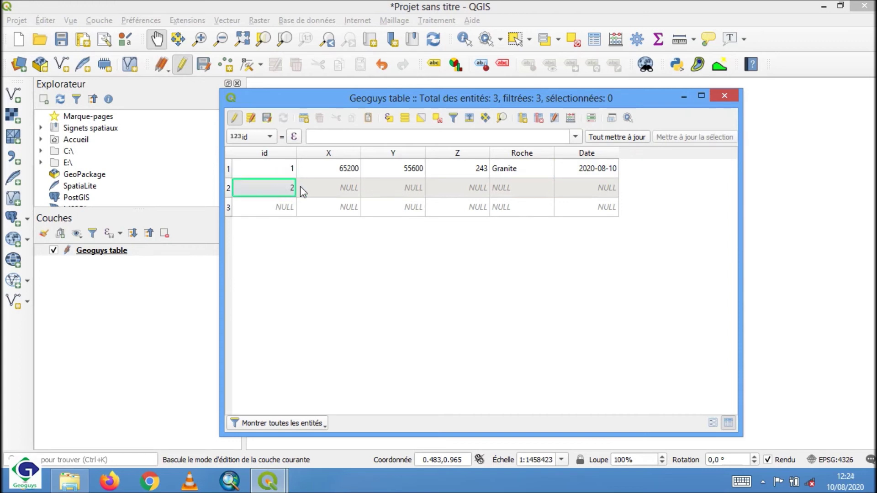
double_click(337, 189)
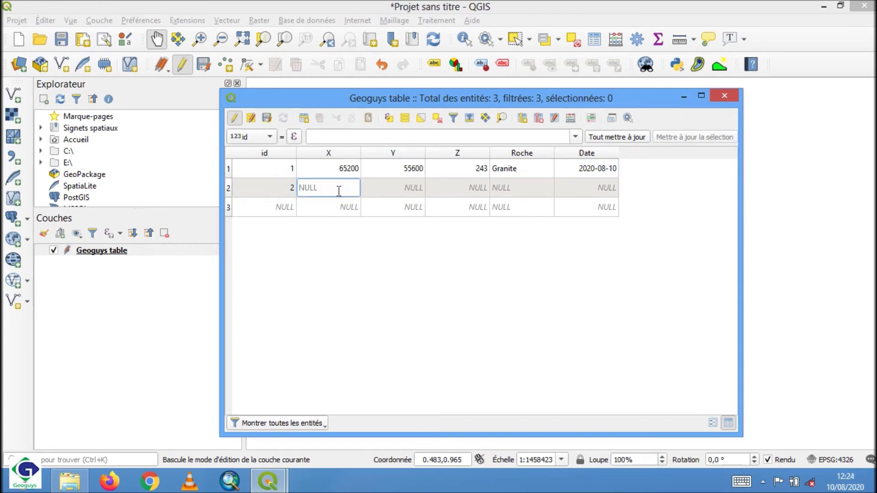
text(67200)
key(Return)
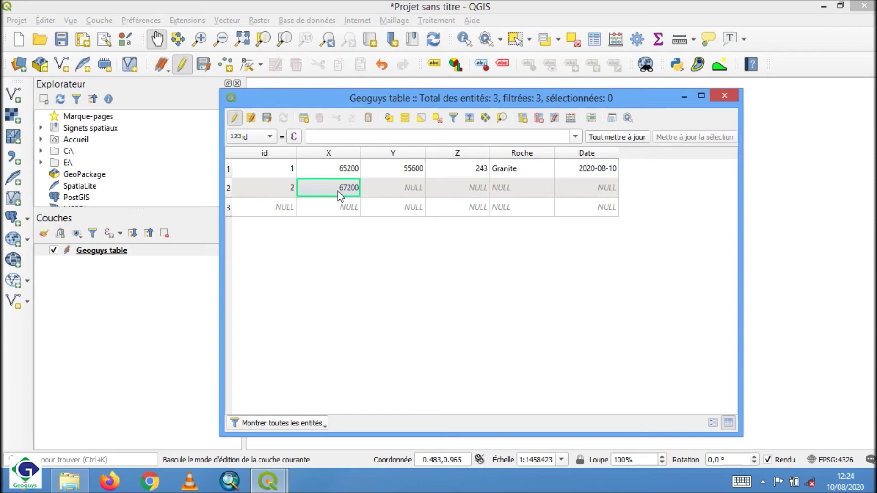
- Set the second row's Y value to 57900 and its Z value to 650
double_click(416, 192)
text(57)
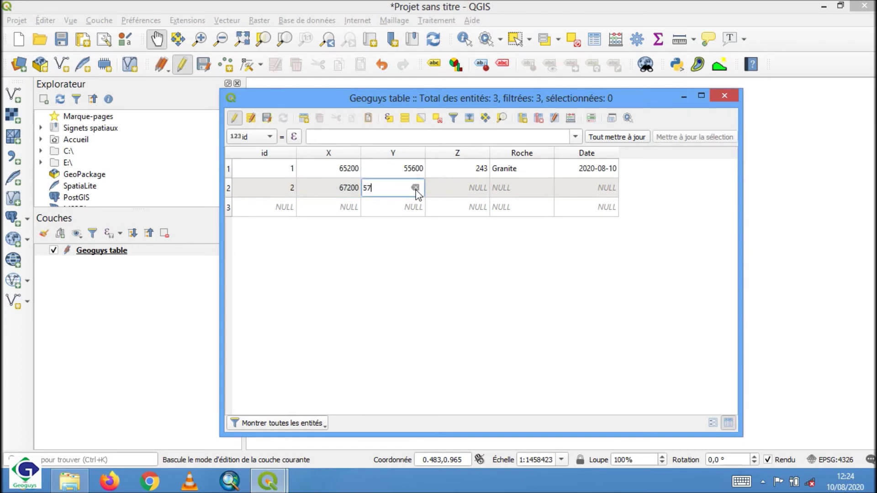
text(900)
key(Return)
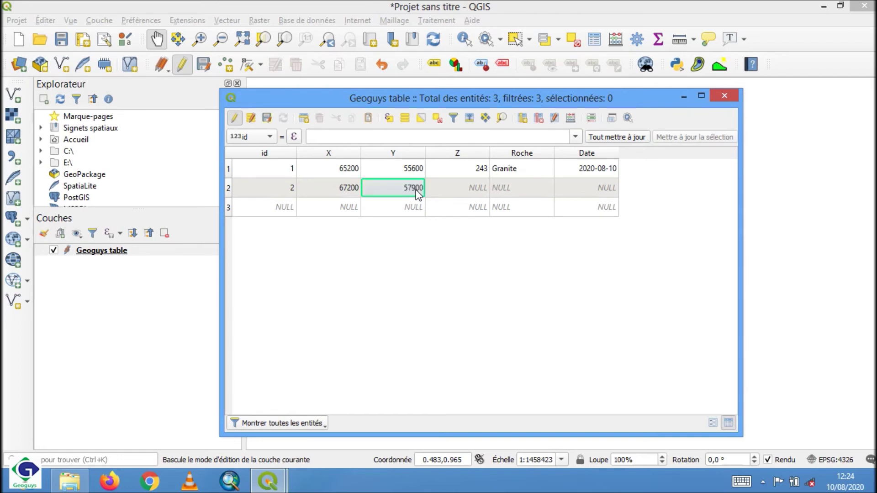
double_click(461, 187)
text(650)
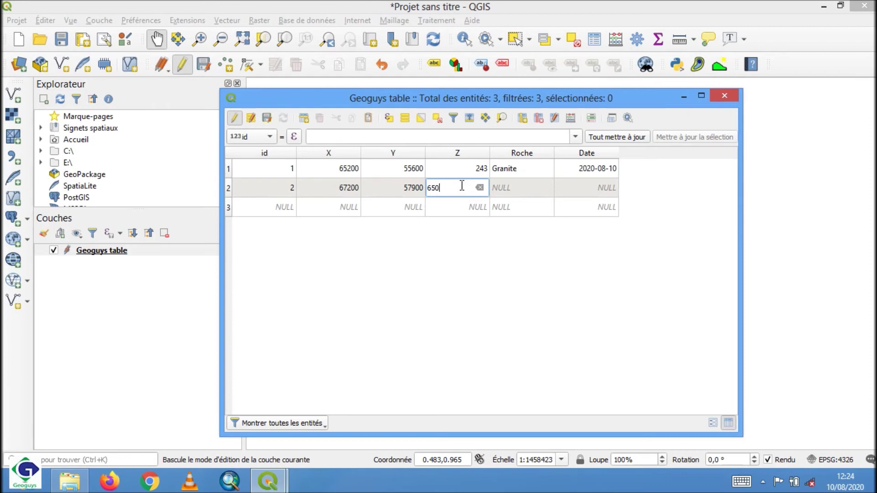
key(Return)
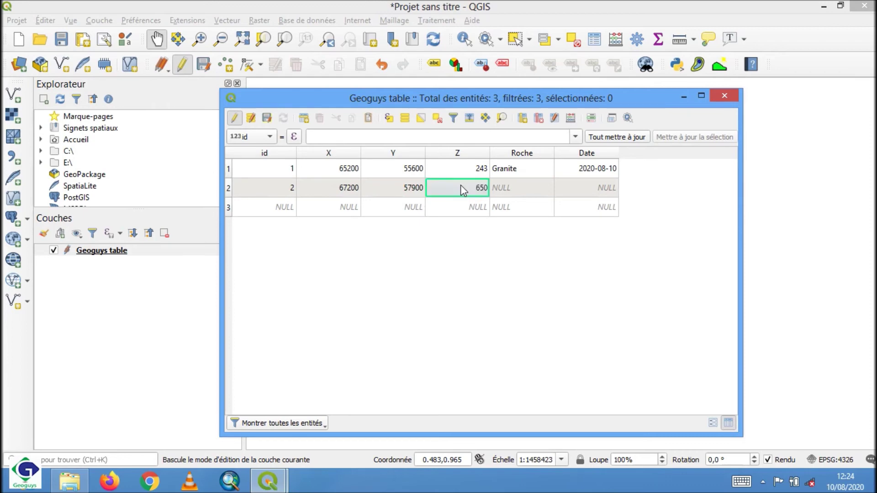
- Set the second row's Roche value to Calcaire and its Date to 2020-08-11
double_click(506, 185)
text(Calcaire)
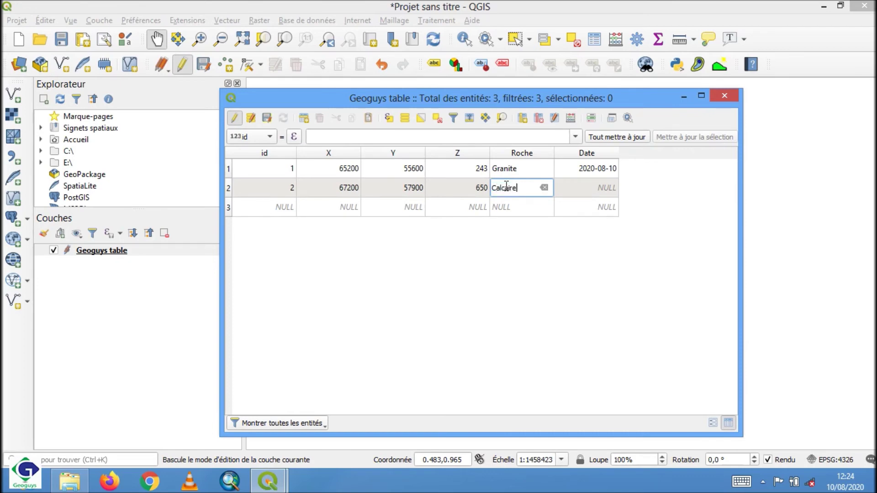
key(Return)
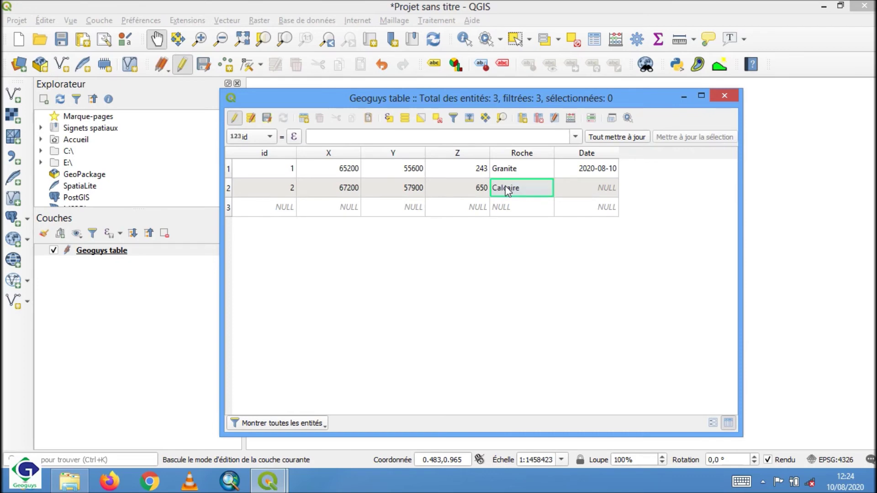
double_click(579, 187)
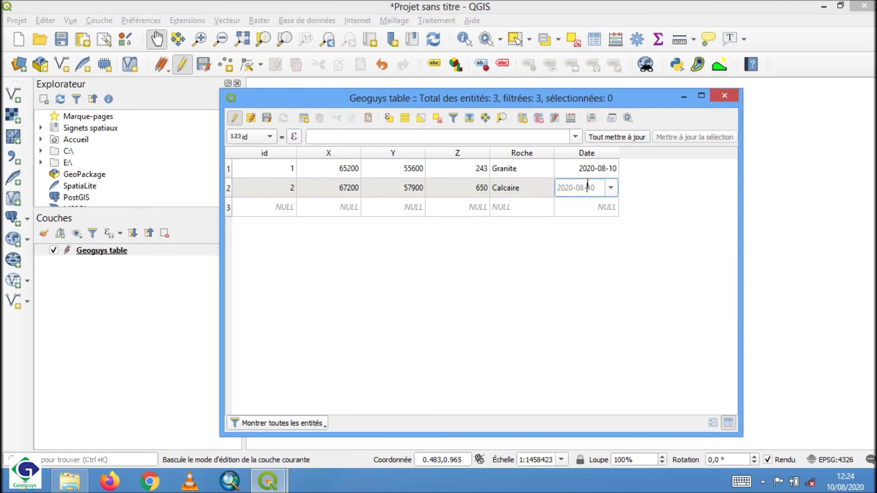
click(593, 186)
text(11)
key(Return)
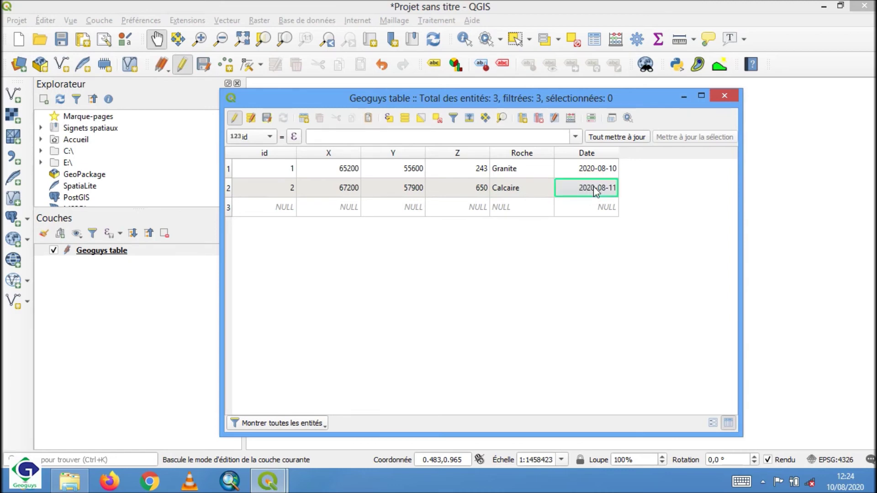
- Set the third row's id to 3 and its X value to 79999
double_click(277, 208)
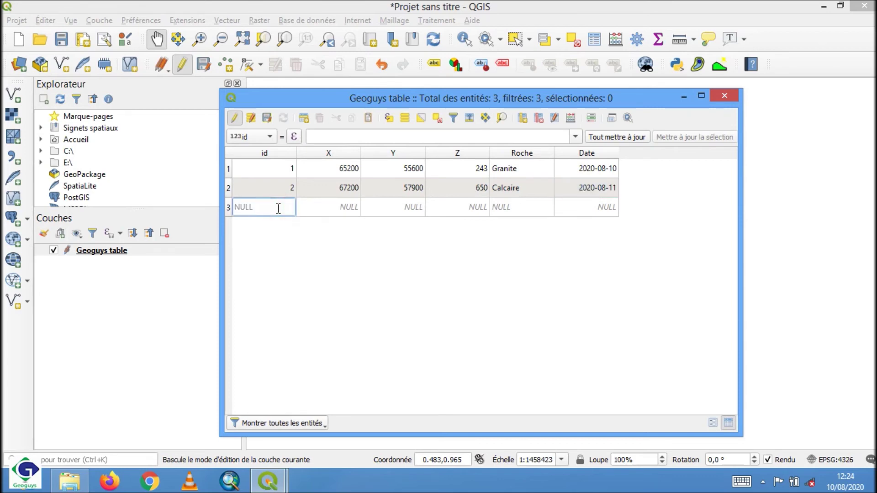
text(2)
key(BackSpace)
text(3)
key(Return)
click(337, 211)
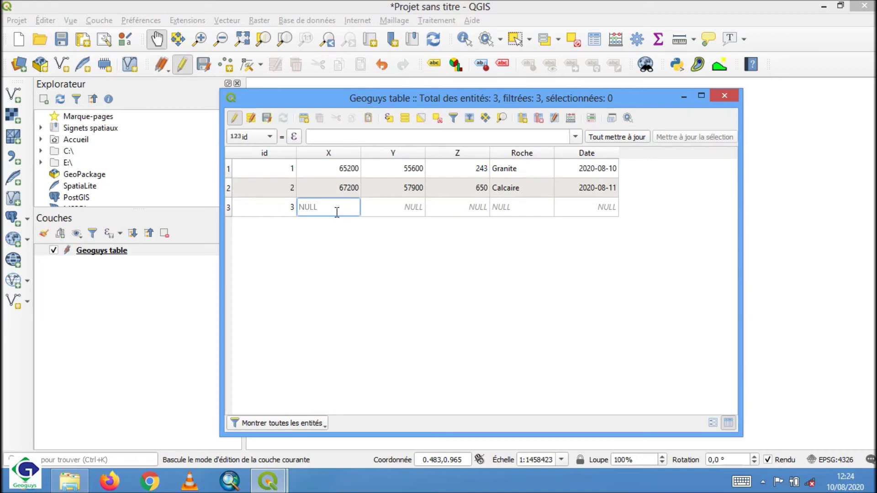
text(79999)
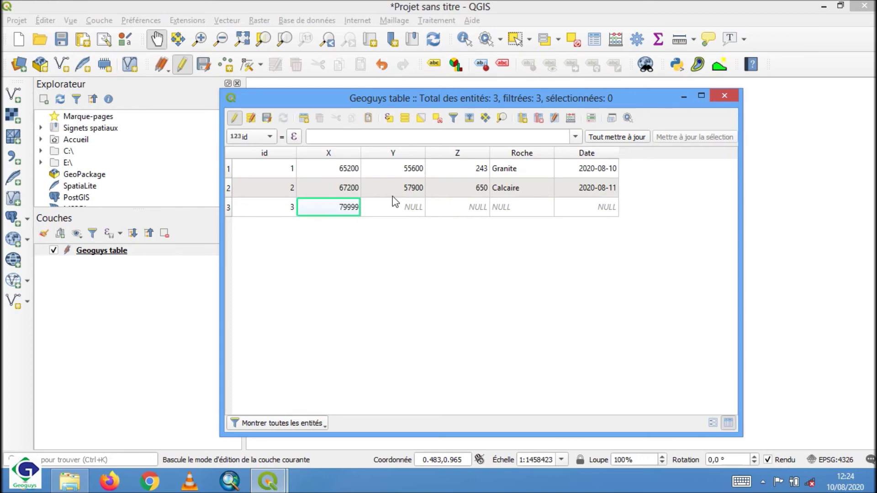
- Set the third row's Y value to 60000 and its Z value to 500
double_click(418, 207)
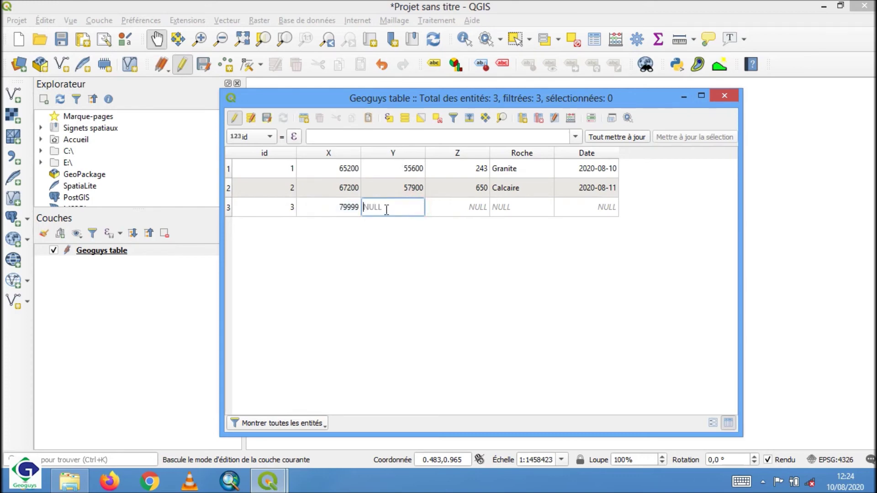
text(60000)
key(Return)
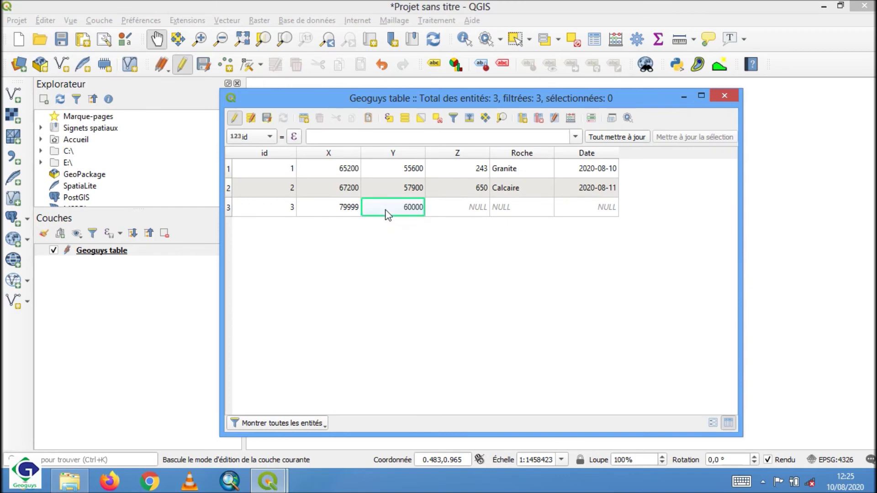
double_click(487, 215)
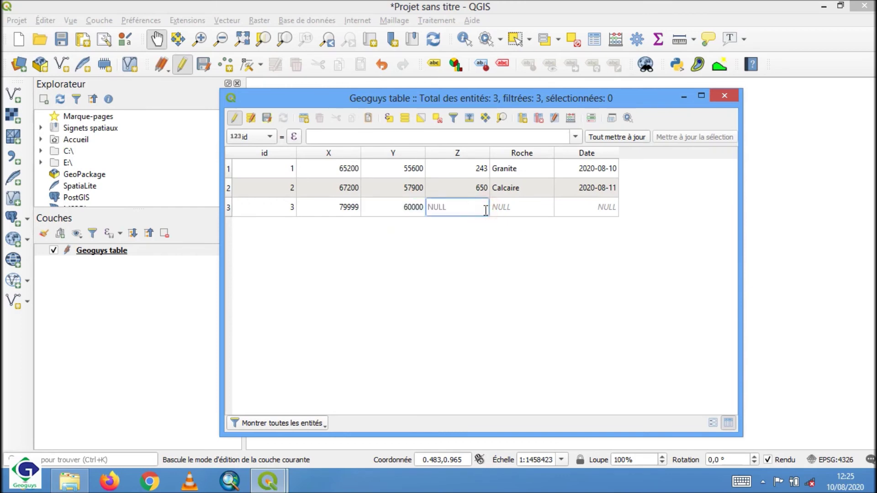
text(500)
key(Return)
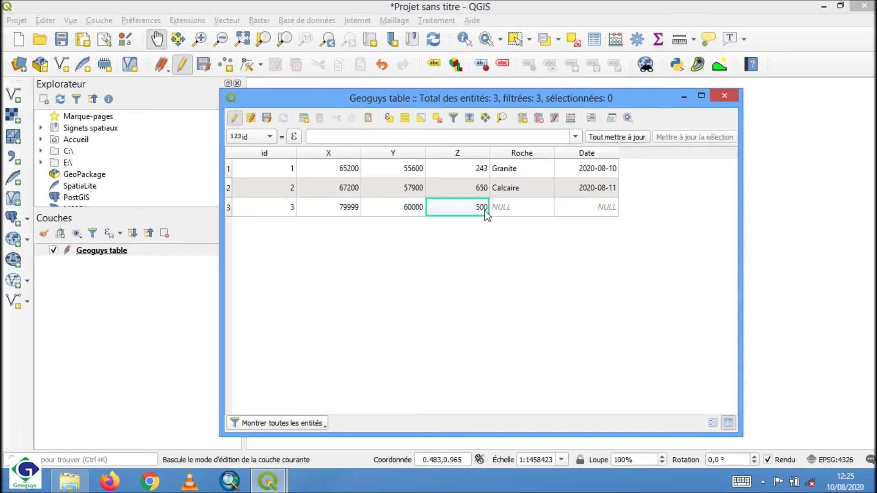
- Set the third row's Roche value to Gres and its Date to 2020-09-10
double_click(508, 210)
text(Gres)
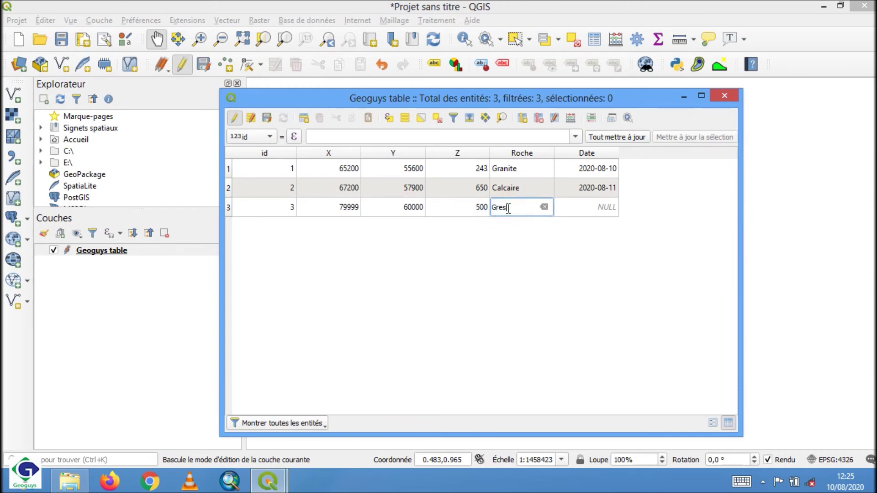
double_click(582, 206)
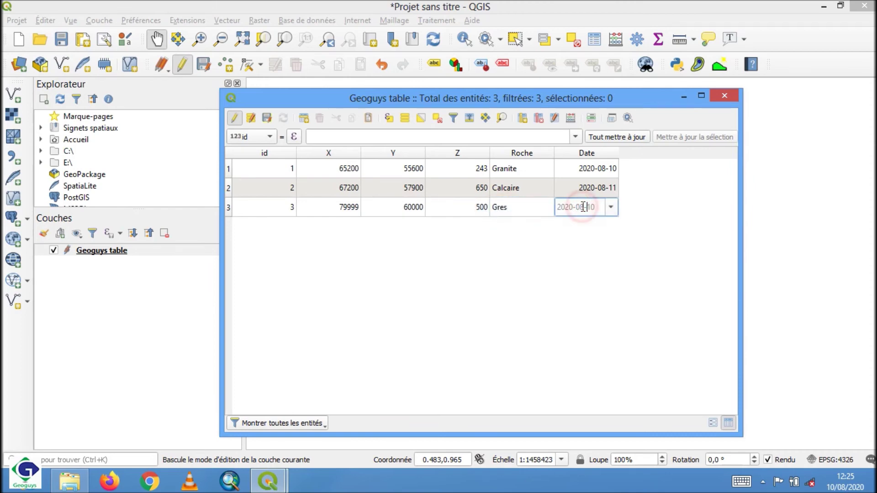
click(582, 207)
key(Delete)
text(9)
key(Return)
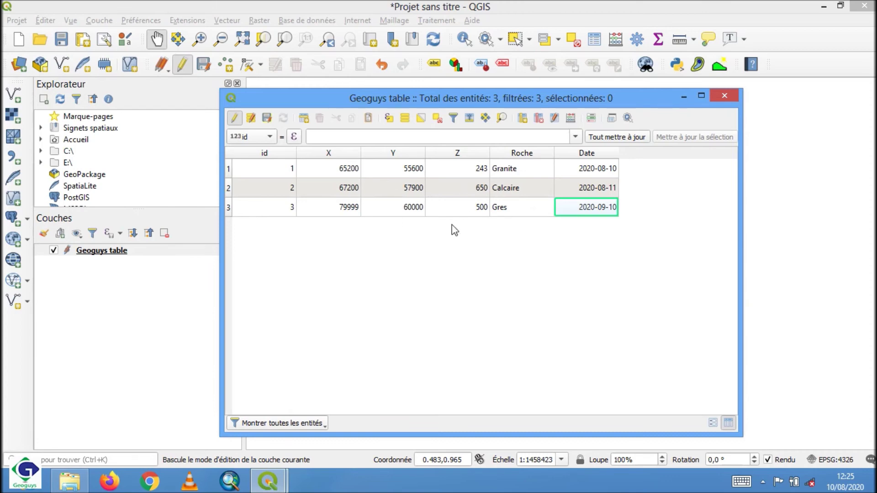
- Save the edits made to the table, then close and reopen the attribute table of the Geoguys table layer
click(267, 120)
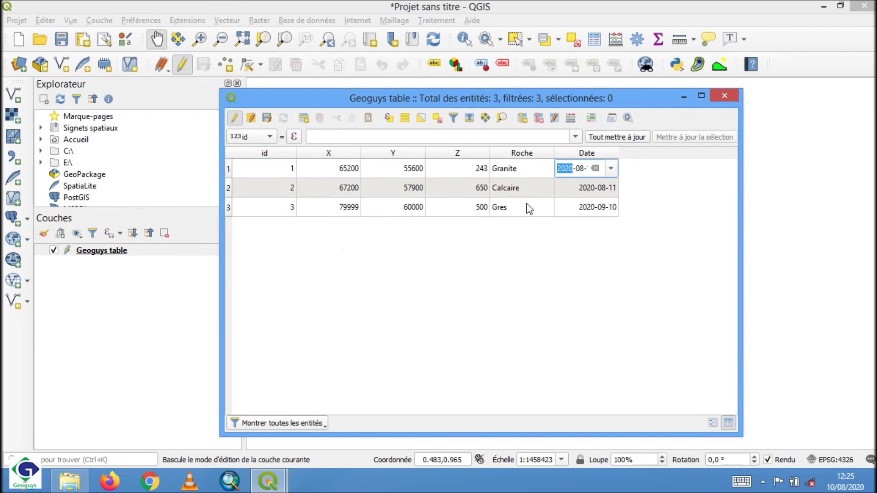
click(723, 96)
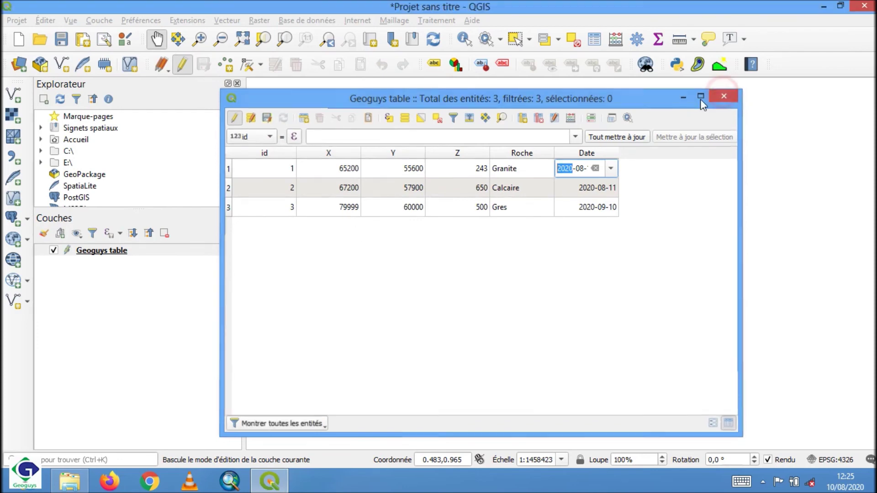
right_click(118, 252)
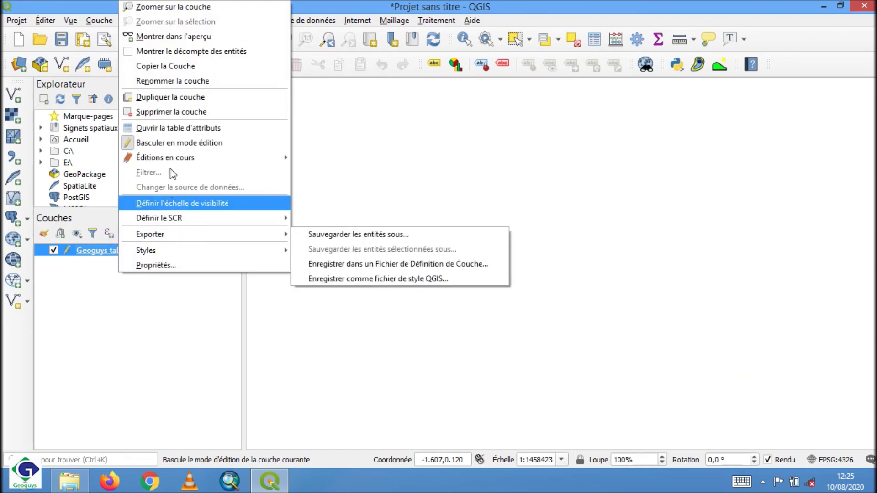
click(163, 129)
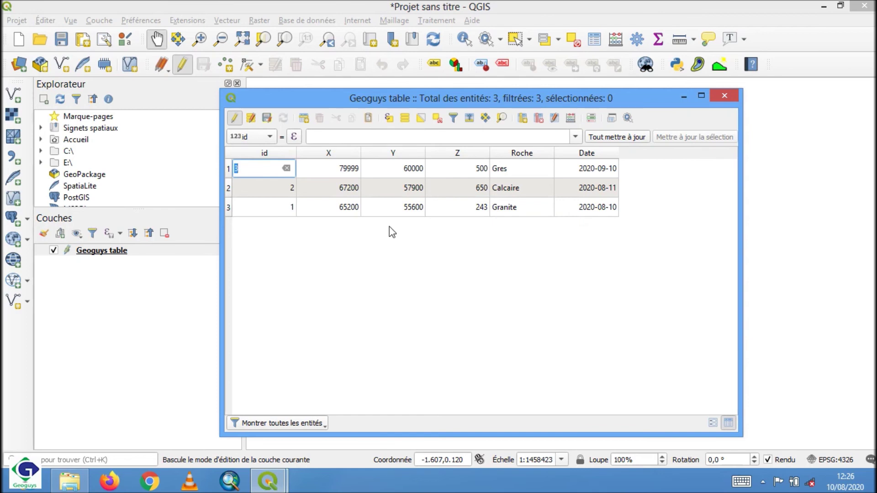
- Add a field named % en qz to the attribute table as Nombre entier (entier) with a length of 10
click(523, 117)
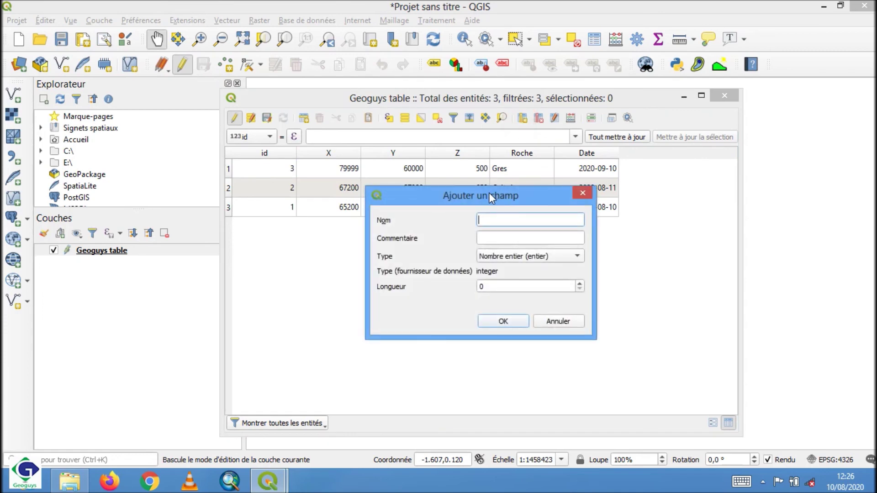
drag(490, 203, 515, 191)
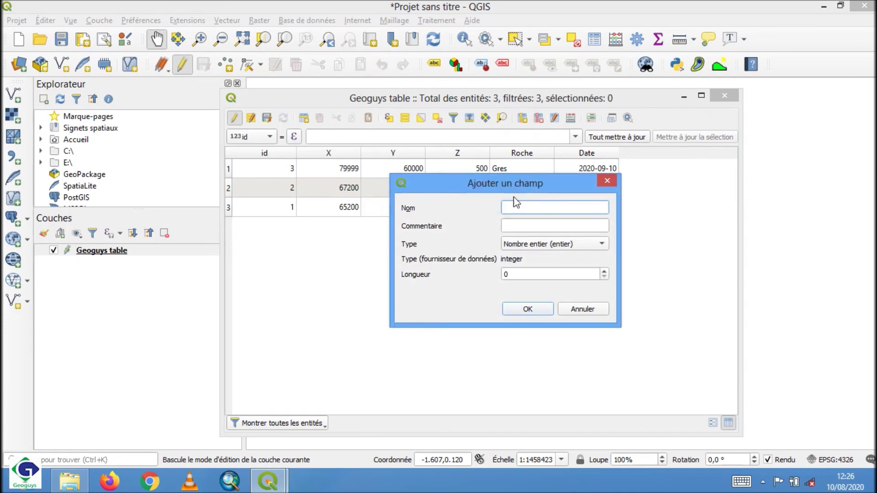
click(507, 210)
text(% en qz)
click(542, 244)
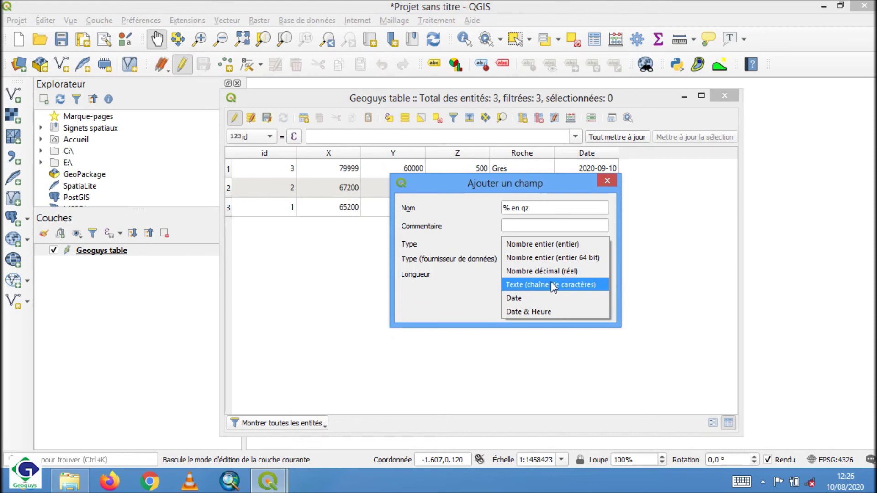
click(552, 246)
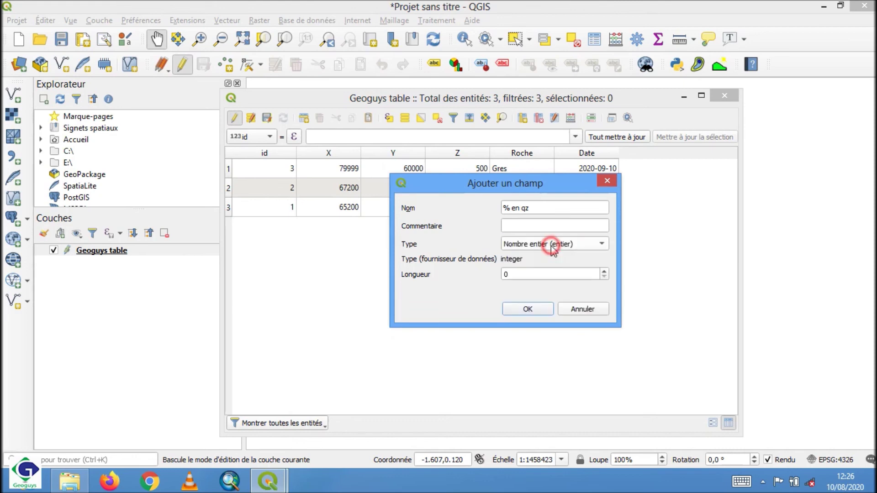
click(512, 275)
key(BackSpace)
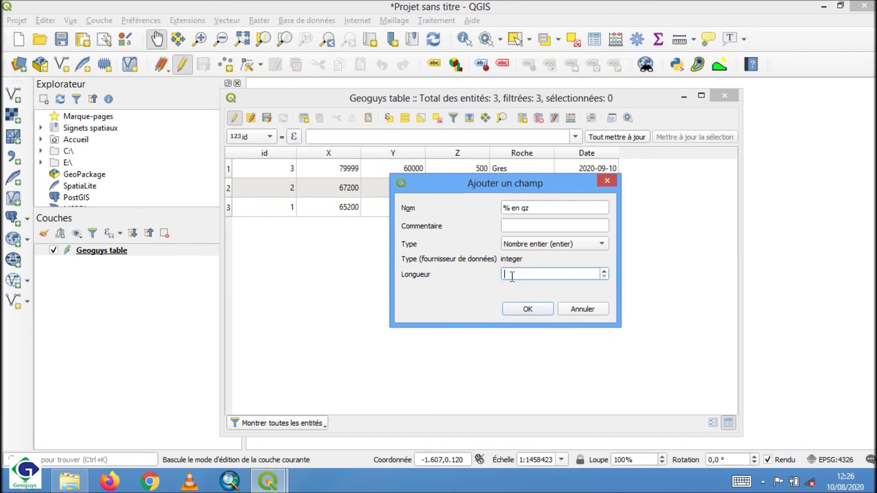
text(10)
click(529, 309)
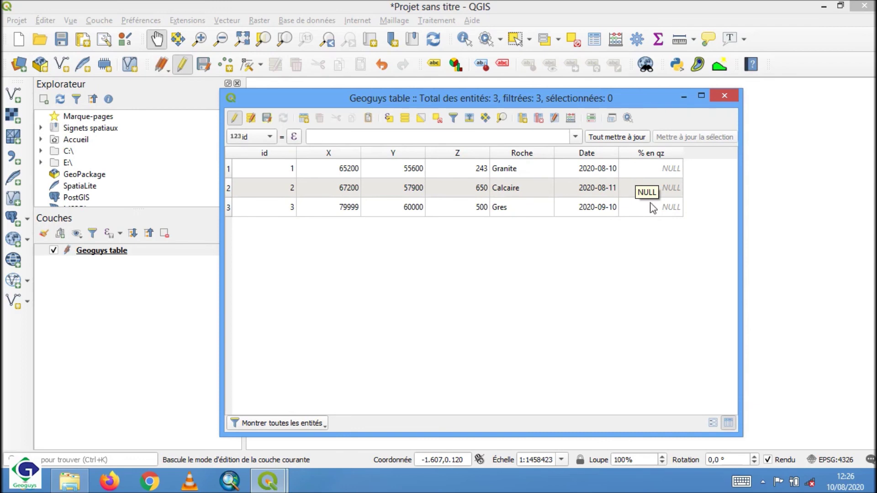
- Delete the % en qz field from the Geoguys table layer's attribute table
click(539, 120)
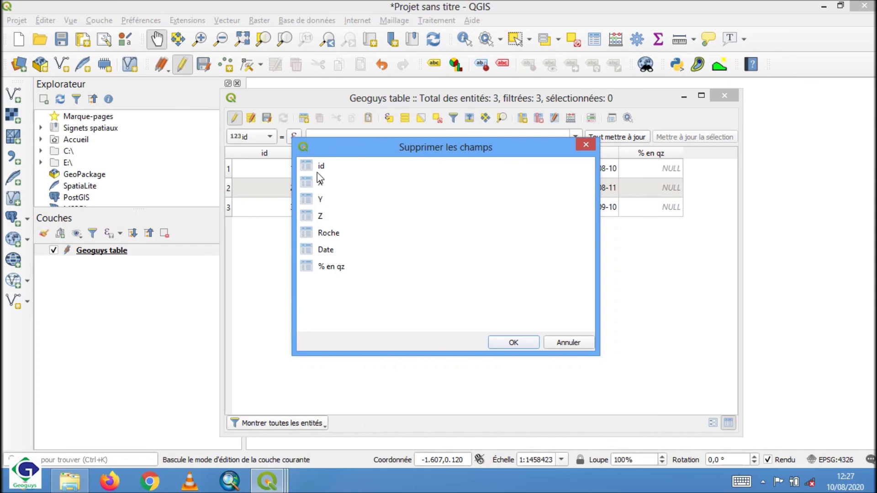
click(322, 267)
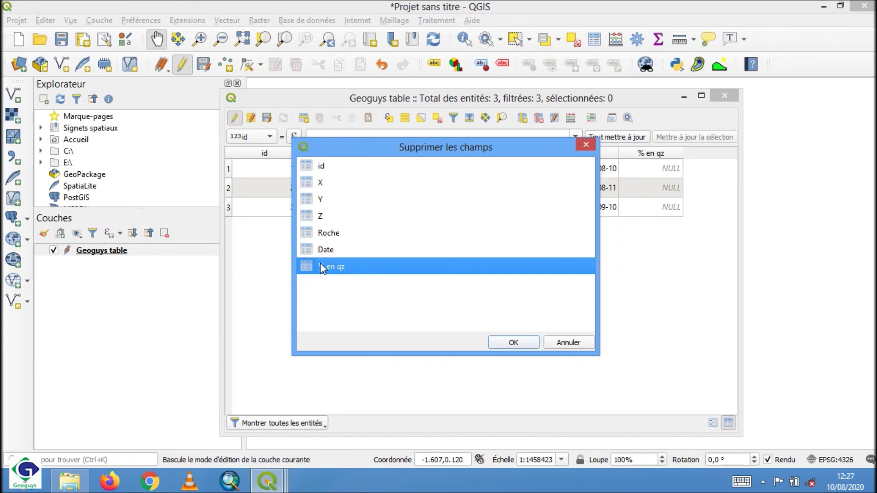
click(505, 343)
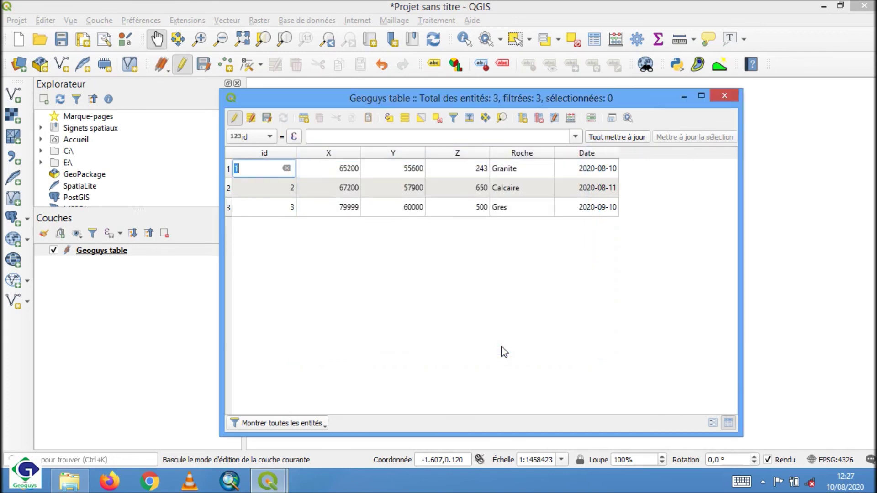
- Save the layer edits, close the attribute table, then reopen it to check the saved fields and close it again
click(268, 119)
click(721, 97)
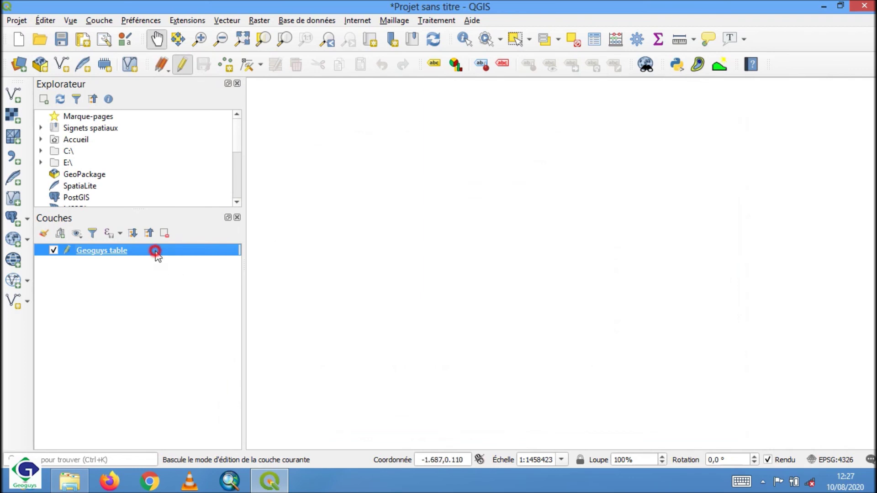
click(594, 40)
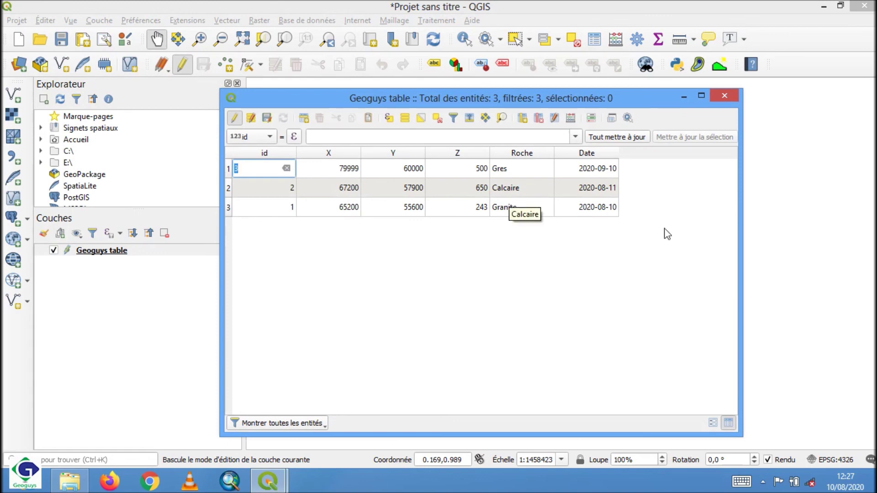
click(726, 101)
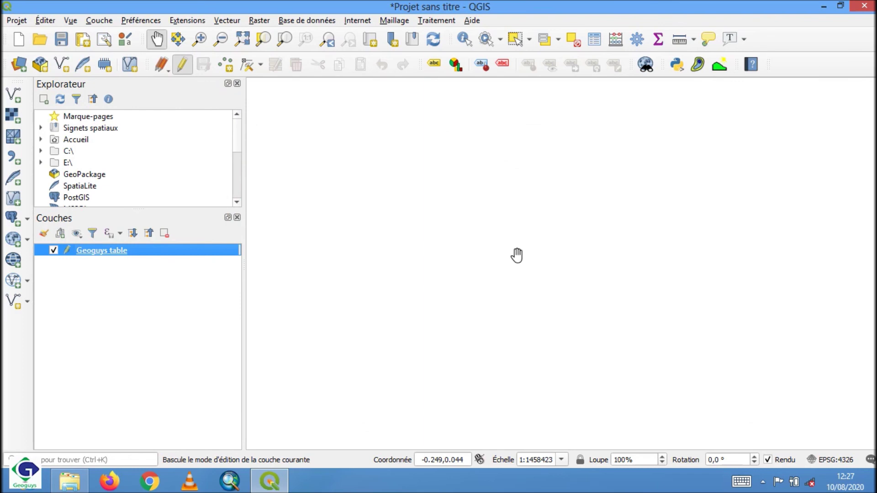